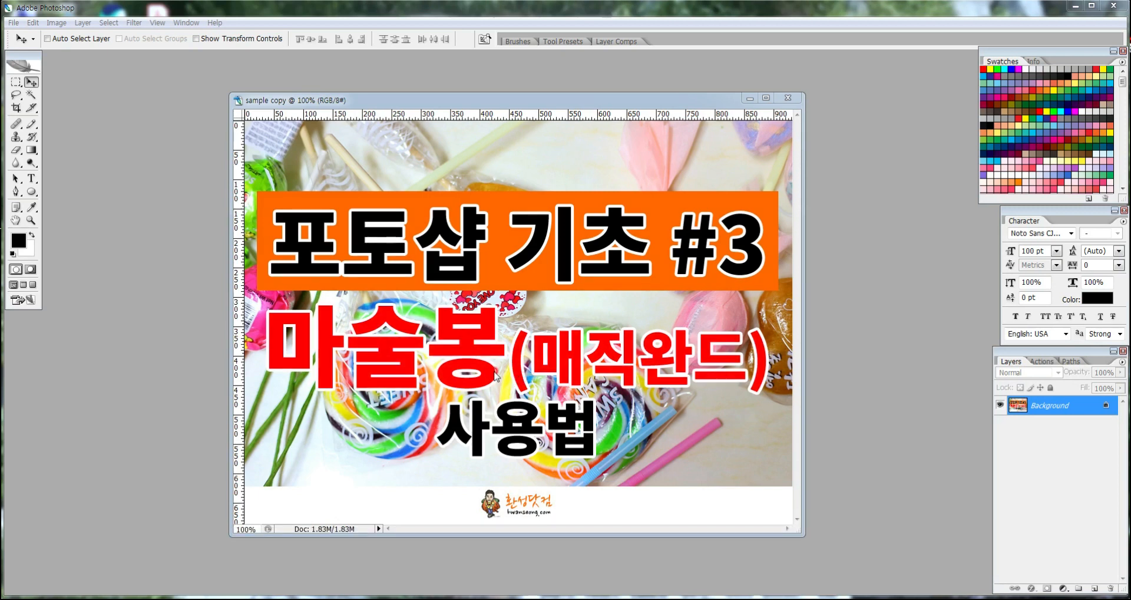
# Sample the red, then the black, then the red again from the title text as the foreground colour with the Eyedropper
pyautogui.click(32, 208)
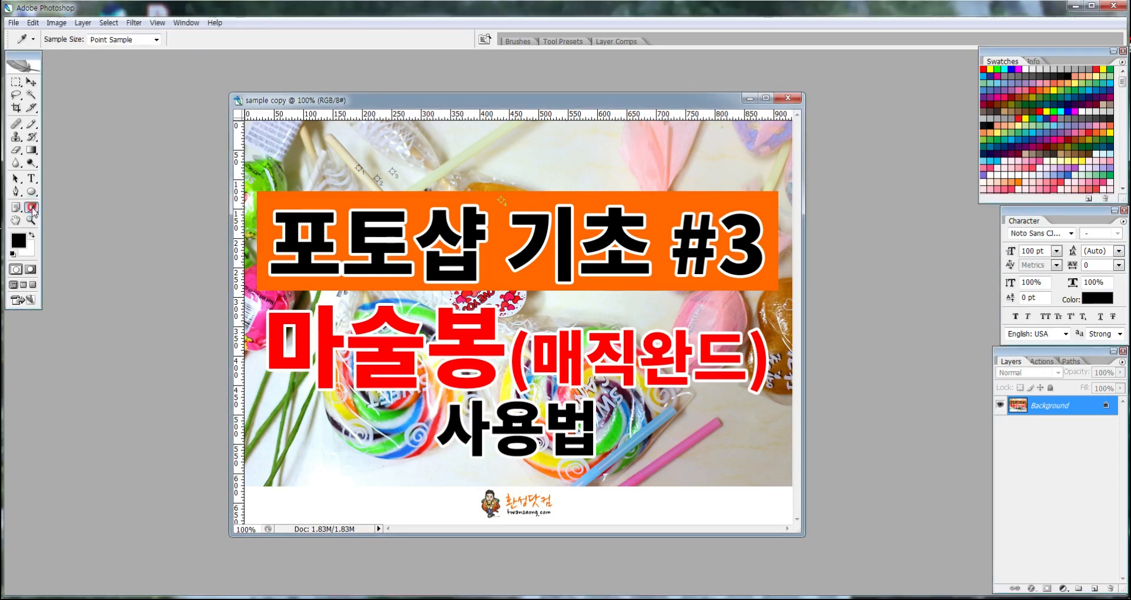
pyautogui.click(32, 208)
pyautogui.click(326, 309)
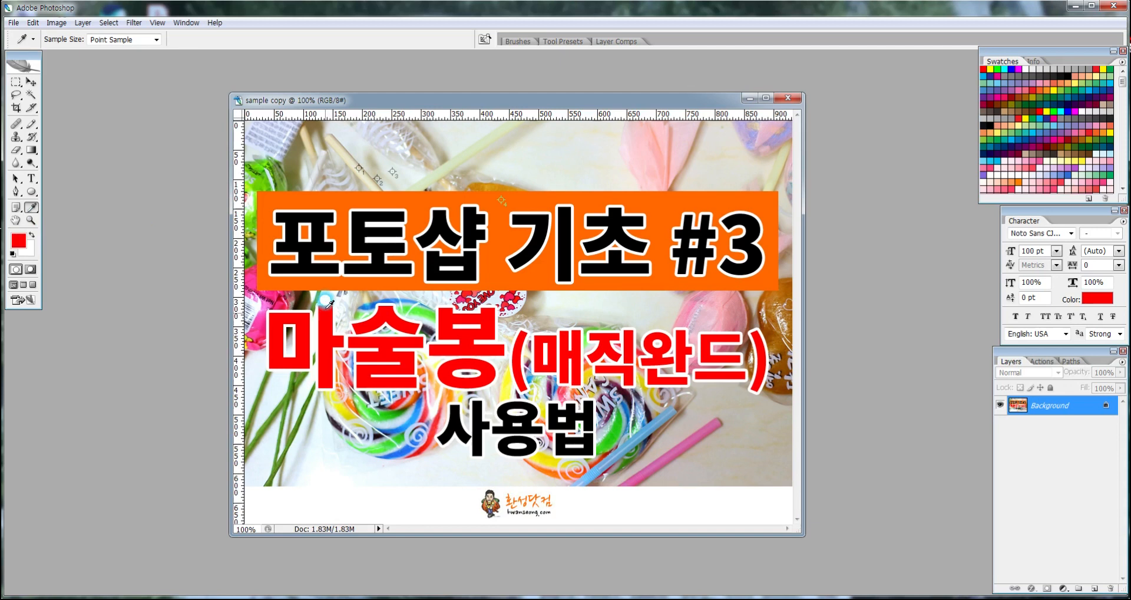
pyautogui.click(320, 239)
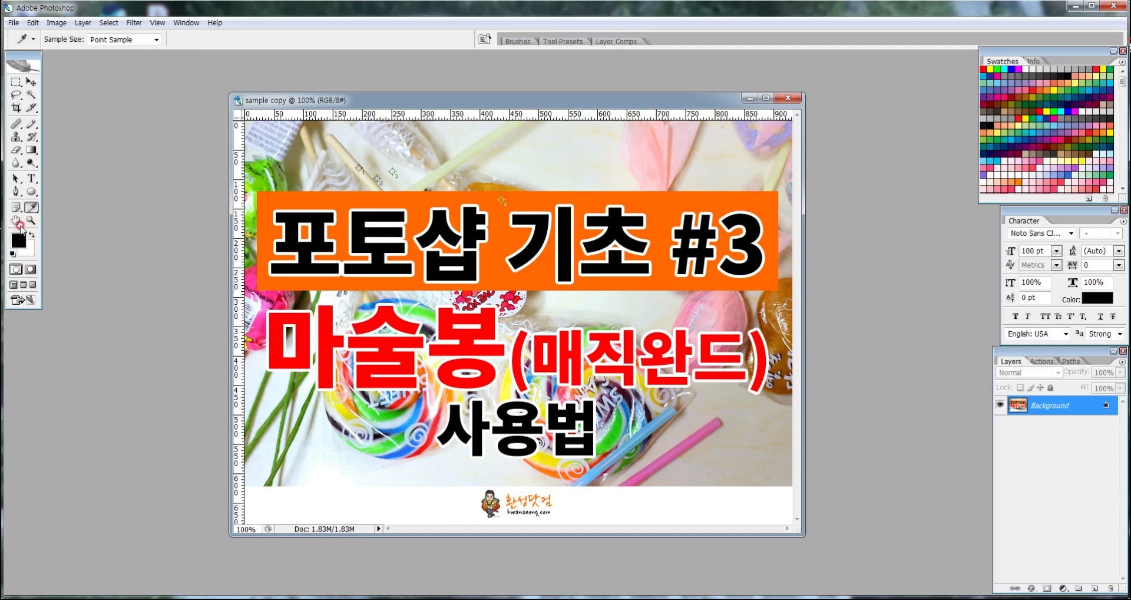
pyautogui.click(392, 301)
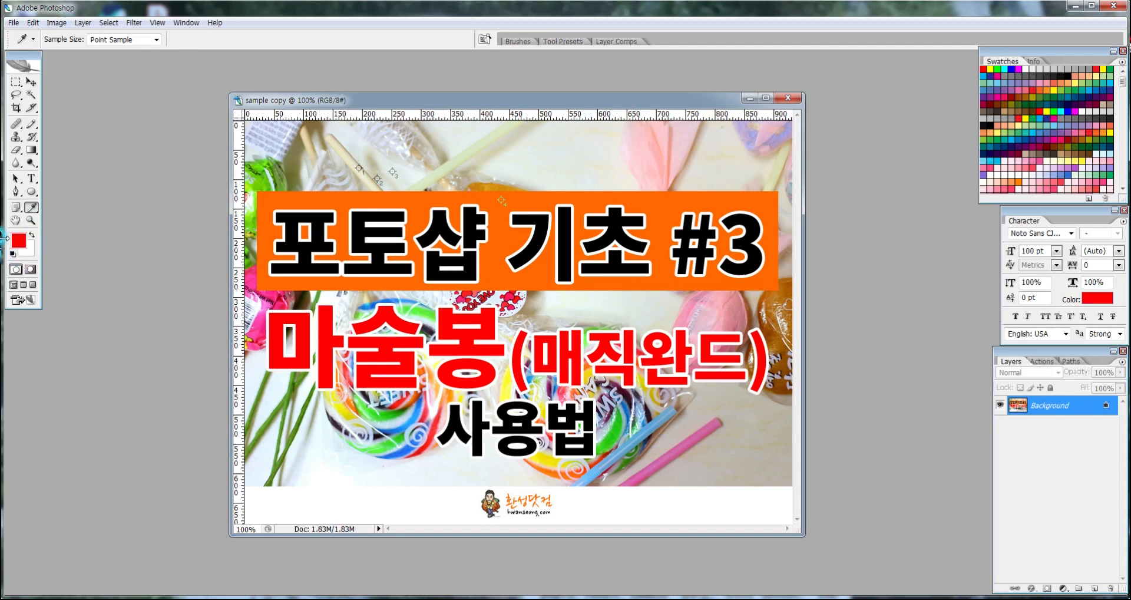
# Inspect the foreground colour's RGB and hex values in the Color Picker and cancel the dialog
pyautogui.click(24, 242)
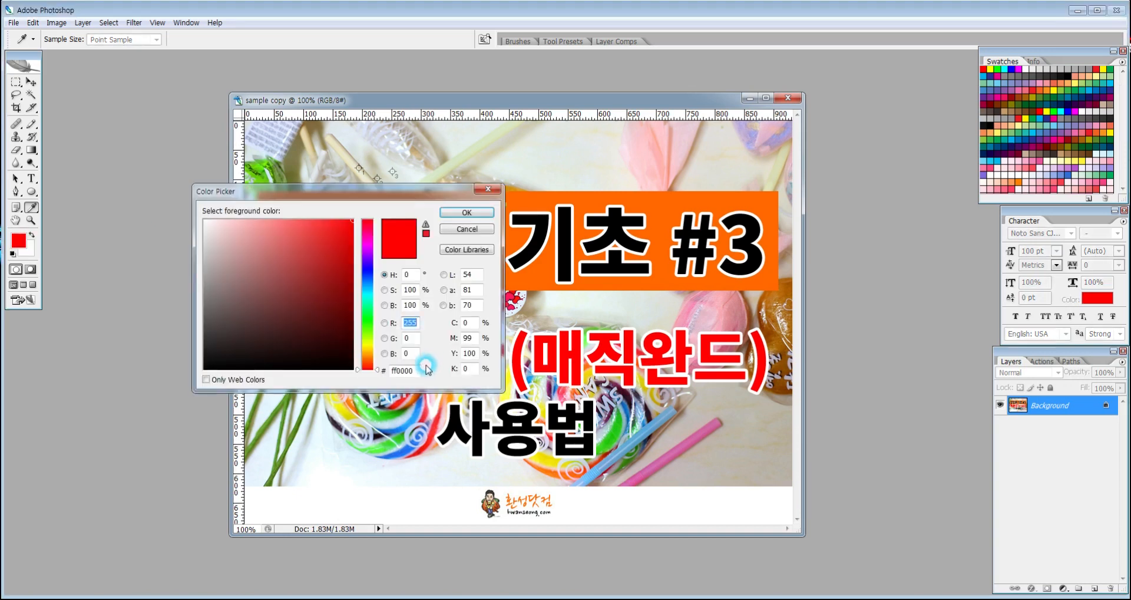
pyautogui.click(410, 322)
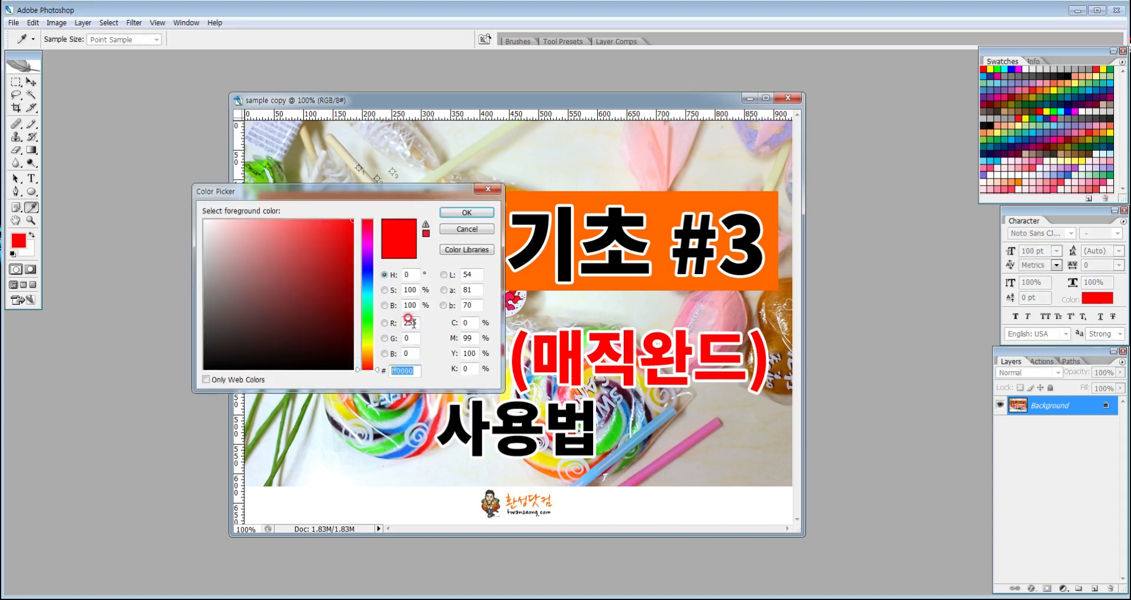
pyautogui.click(406, 340)
pyautogui.click(467, 228)
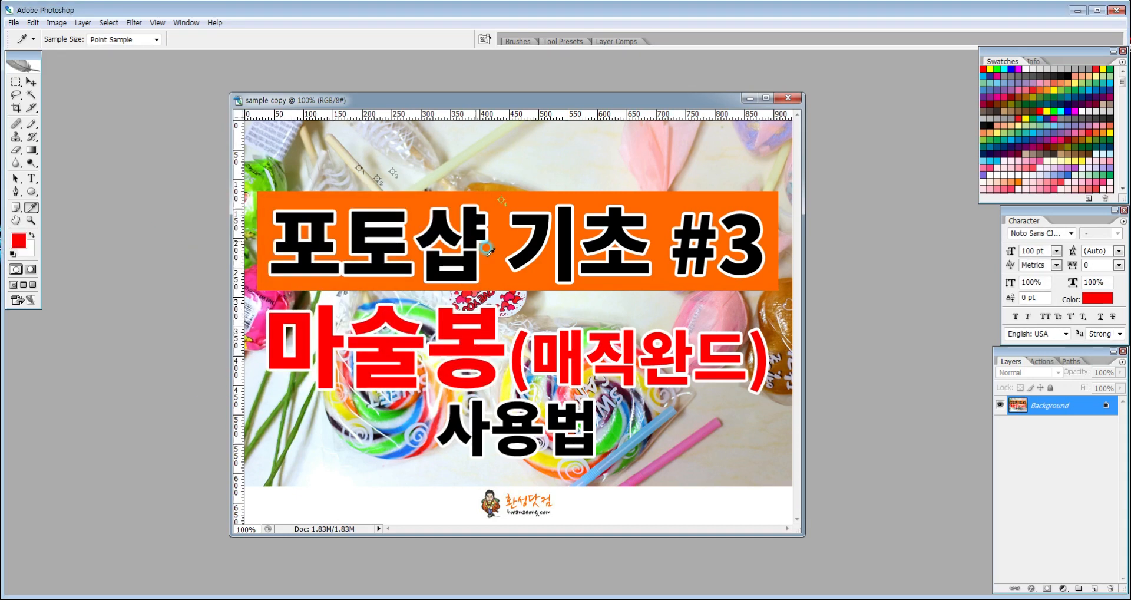
# Enable Contiguous for the Magic Wand at tolerance 0 and select a single black part of the title letter 샵
pyautogui.click(31, 95)
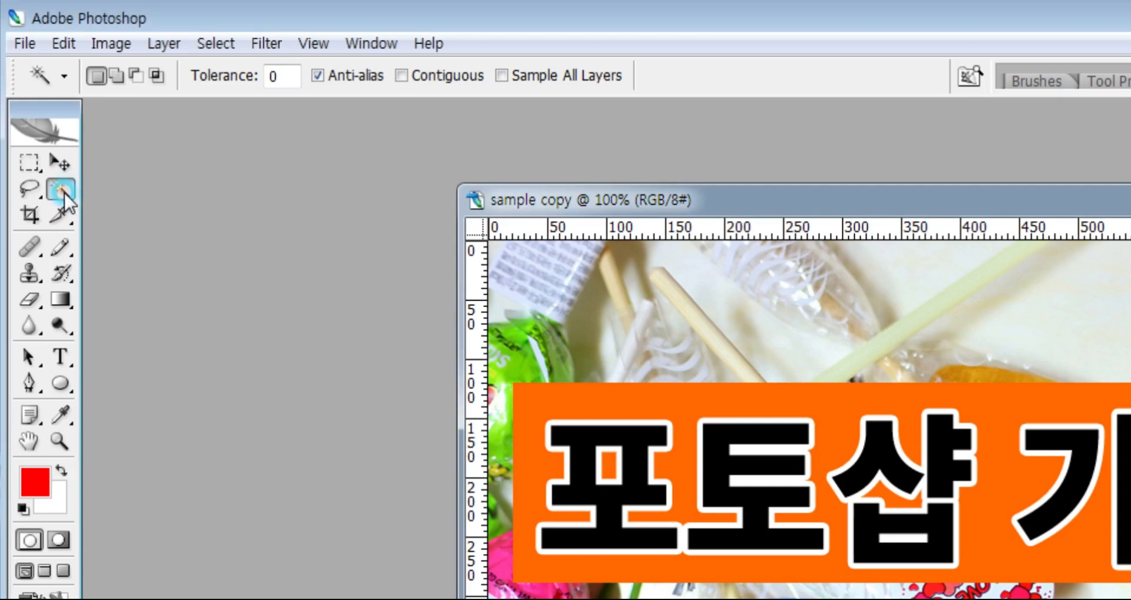
pyautogui.click(64, 192)
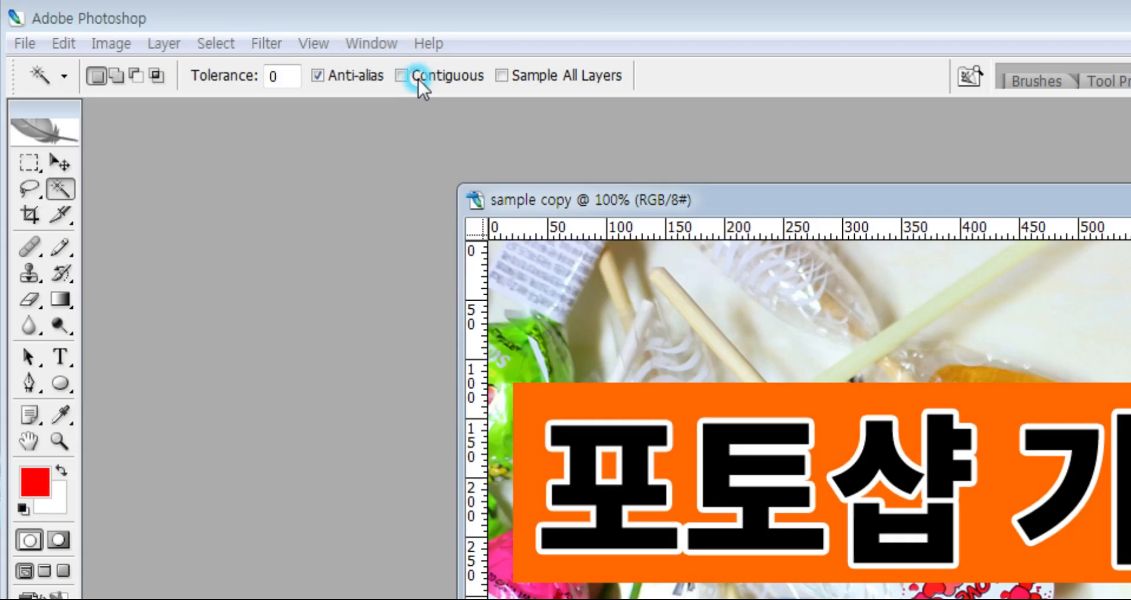
pyautogui.click(204, 38)
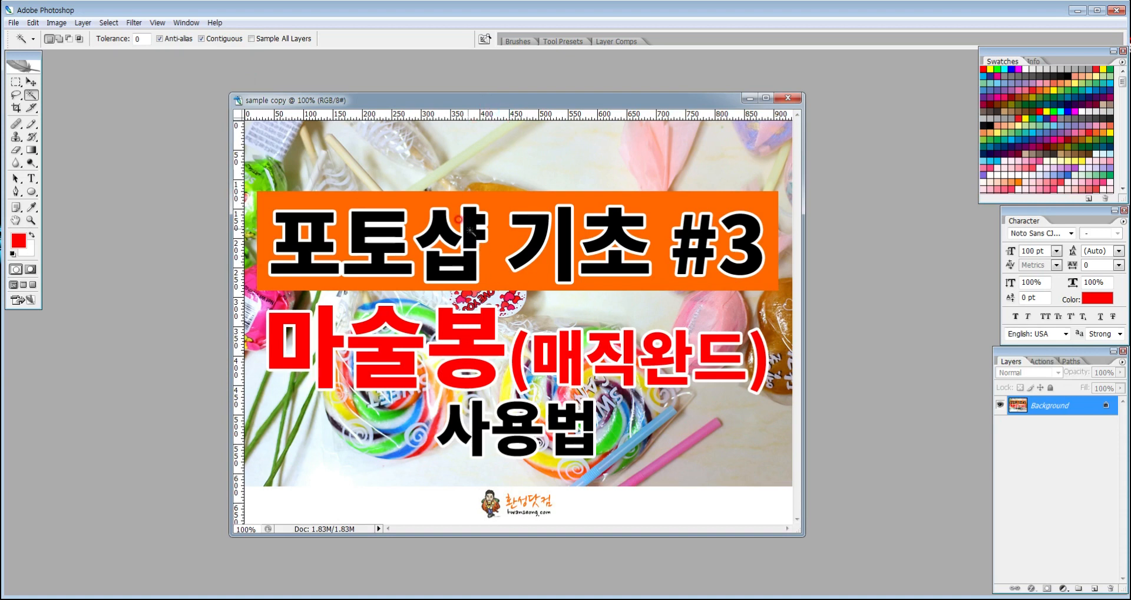
pyautogui.click(473, 228)
pyautogui.click(439, 226)
# Add the upper part of the letter 샵 to the selection, and subtract selected letter parts from it again
pyautogui.press('shift')
pyautogui.press('shift')
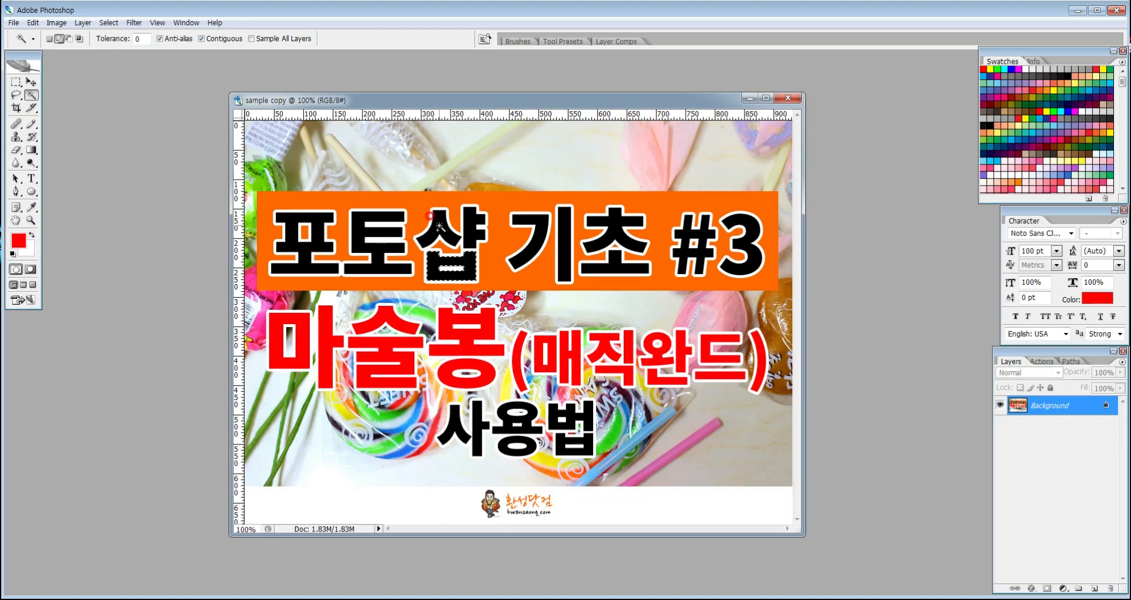
pyautogui.keyDown('shift'); pyautogui.click(463, 216); pyautogui.keyUp('shift')
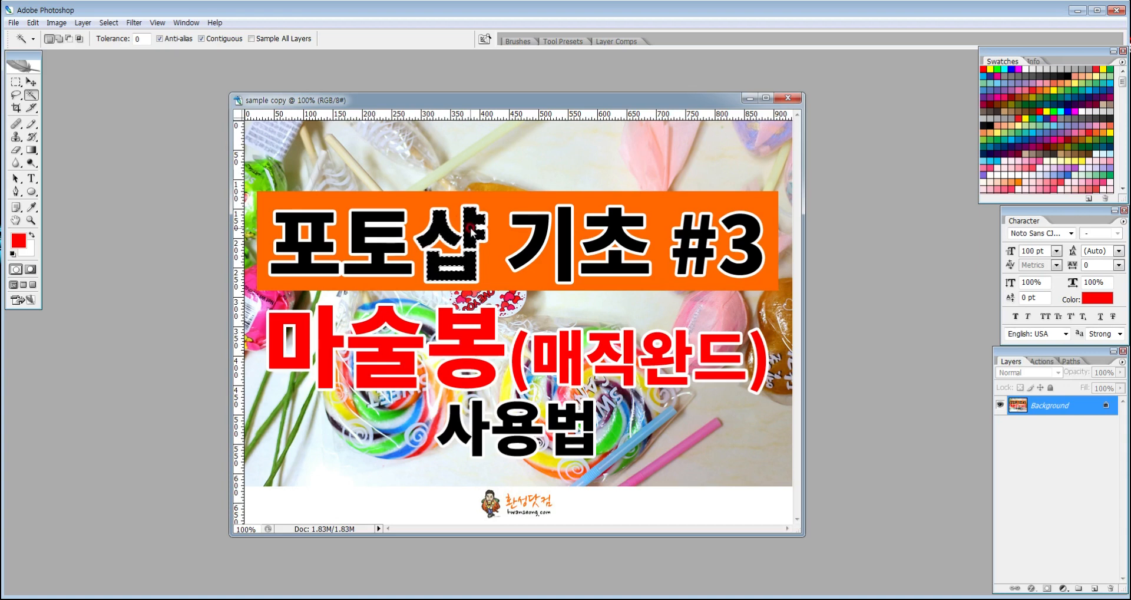
pyautogui.keyDown('alt'); pyautogui.click(463, 221); pyautogui.keyUp('alt')
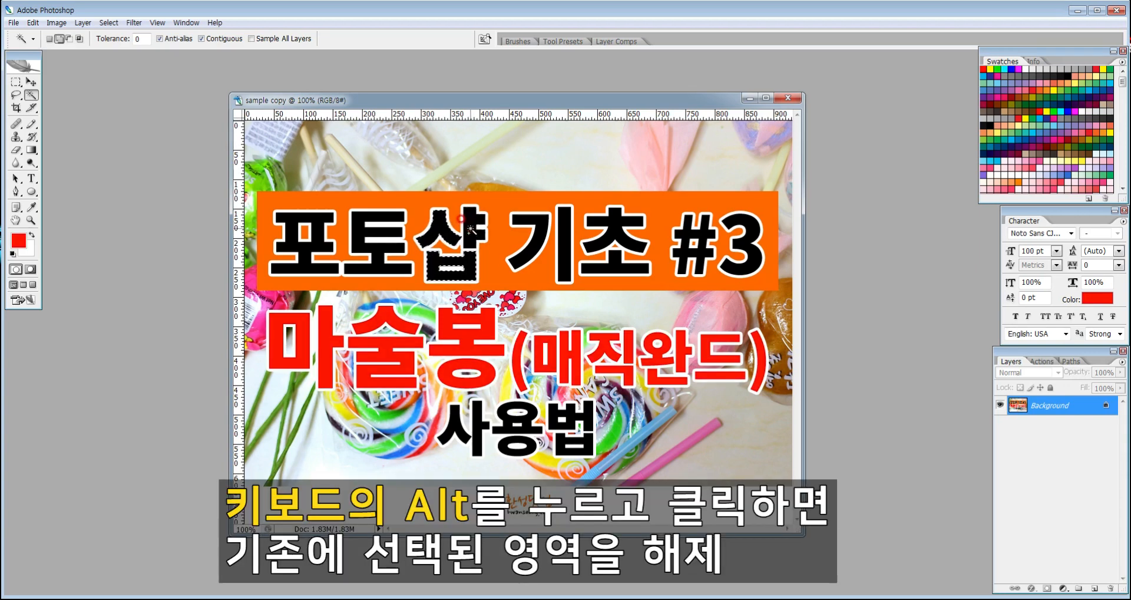
pyautogui.click(554, 220)
pyautogui.keyDown('alt'); pyautogui.click(543, 224); pyautogui.keyUp('alt')
# Turn off the Magic Wand's Contiguous option
pyautogui.click(209, 41)
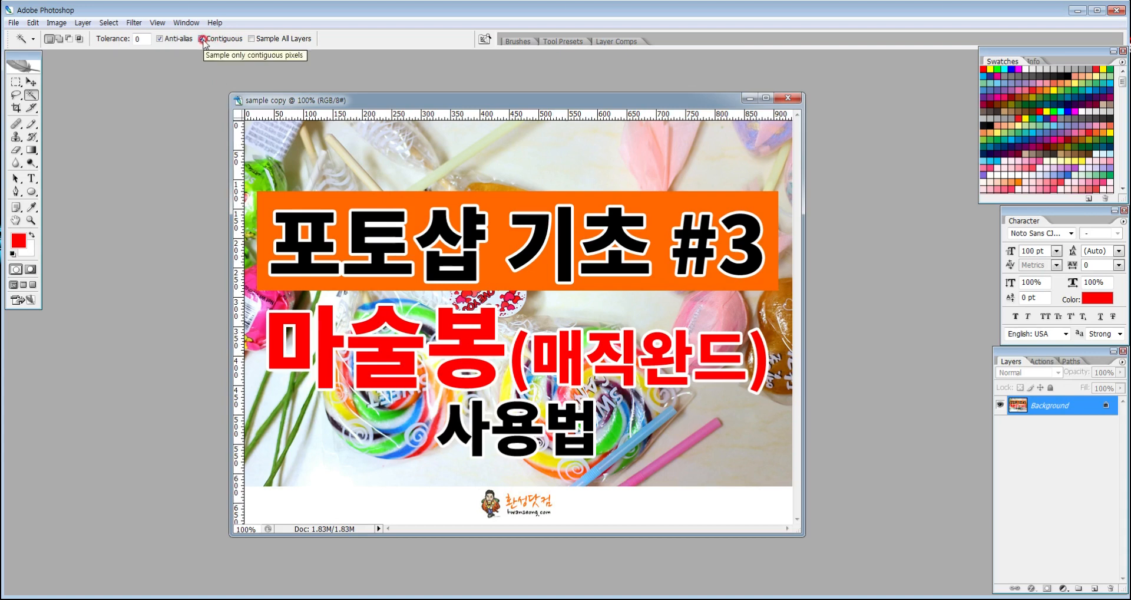
pyautogui.click(202, 39)
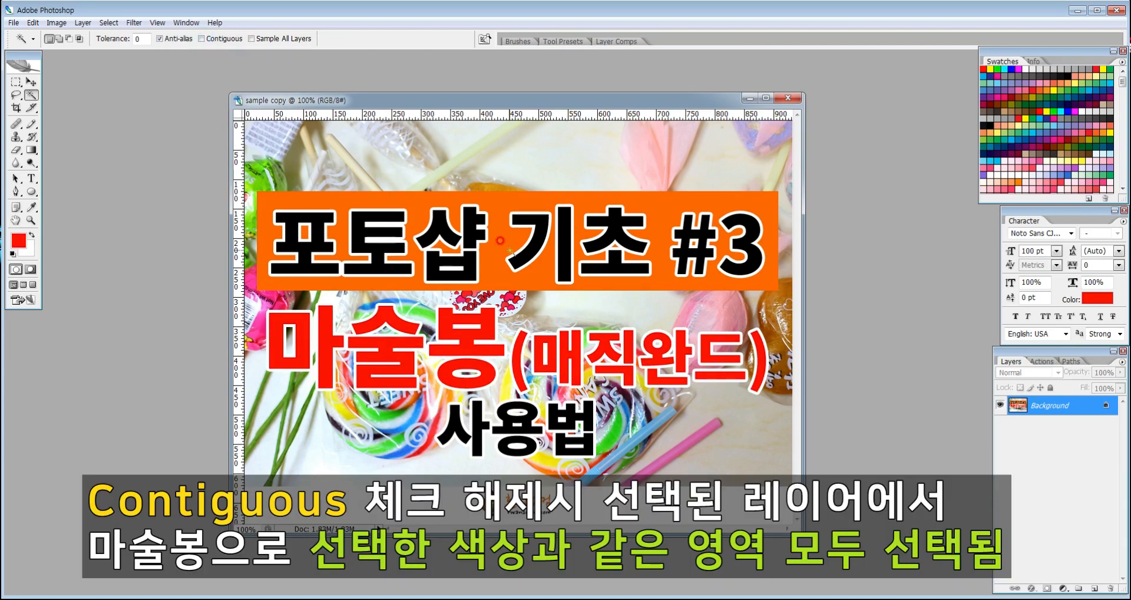
pyautogui.click(1051, 409)
pyautogui.click(303, 217)
pyautogui.click(283, 258)
pyautogui.click(312, 213)
pyautogui.click(609, 224)
pyautogui.click(615, 274)
pyautogui.click(498, 392)
pyautogui.click(504, 422)
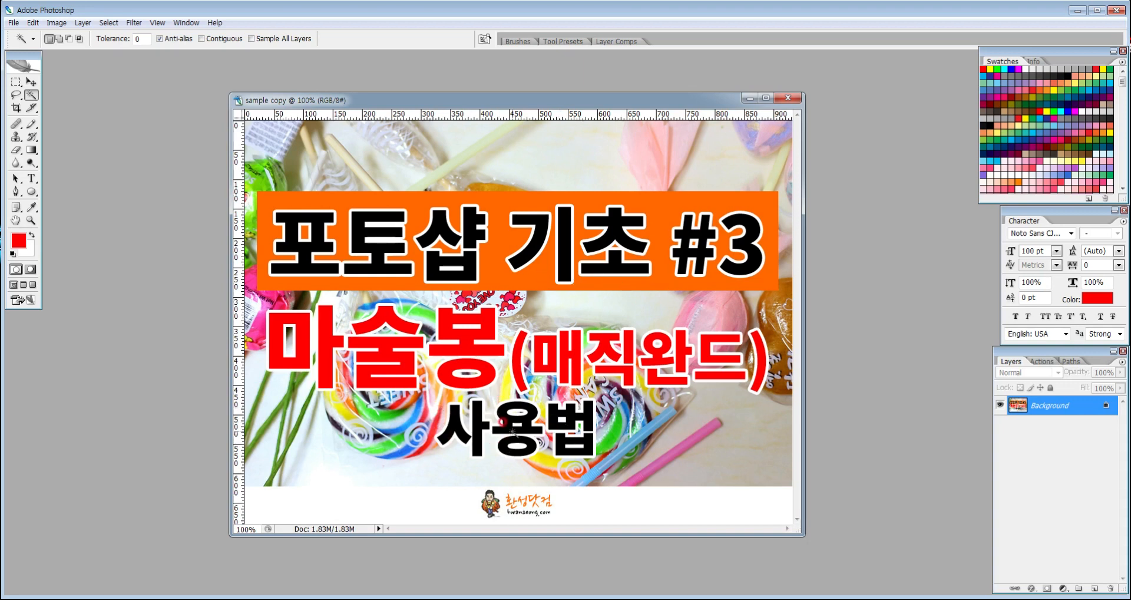
# Select all black areas of the title image at once with the Magic Wand, then all the red areas instead
pyautogui.click(479, 283)
pyautogui.click(476, 241)
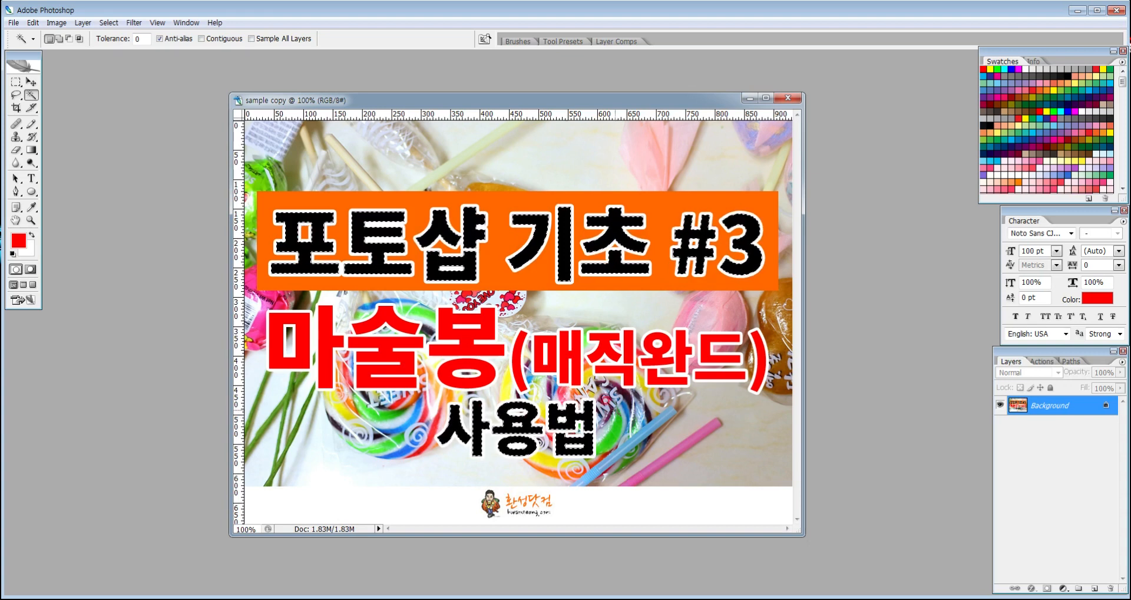
pyautogui.click(387, 277)
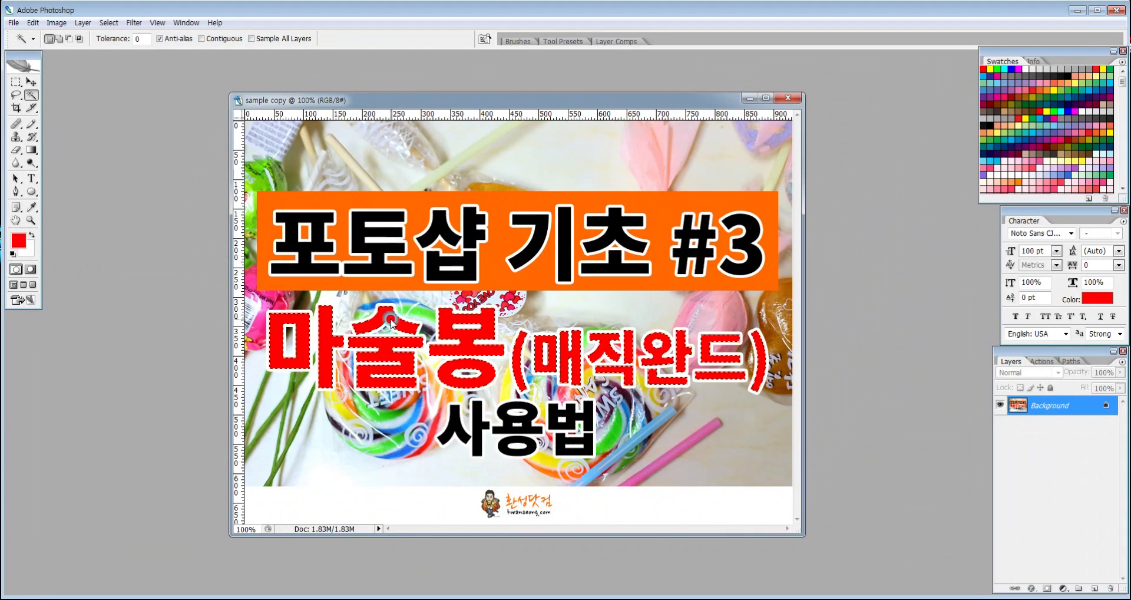
# Turn the Contiguous option back on and open IMG_2995.jpg, moving its window over the title image
pyautogui.click(216, 38)
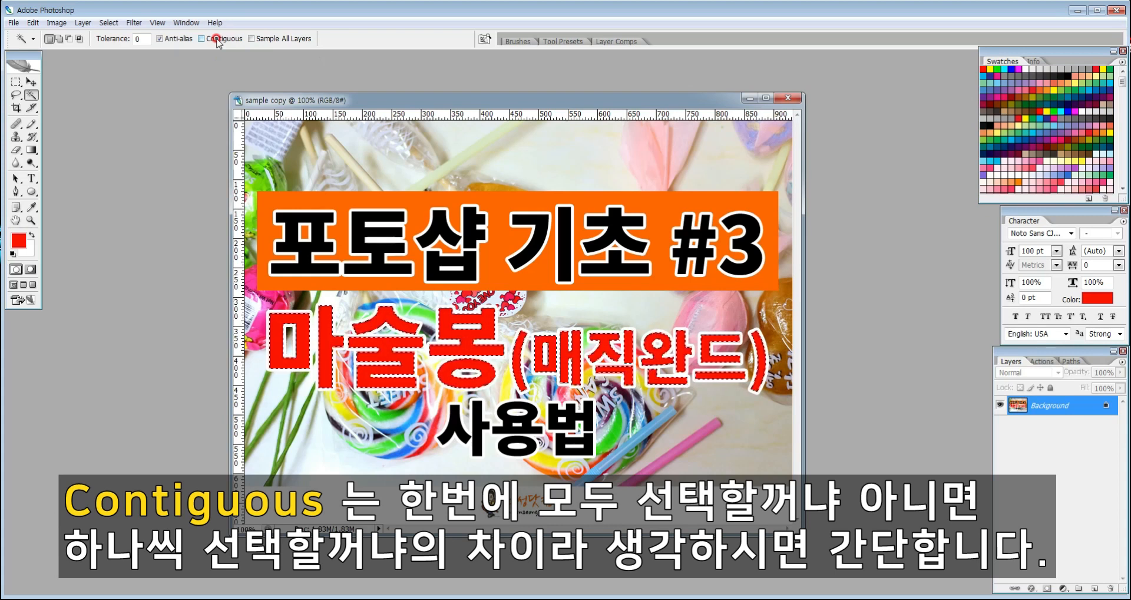
pyautogui.click(217, 39)
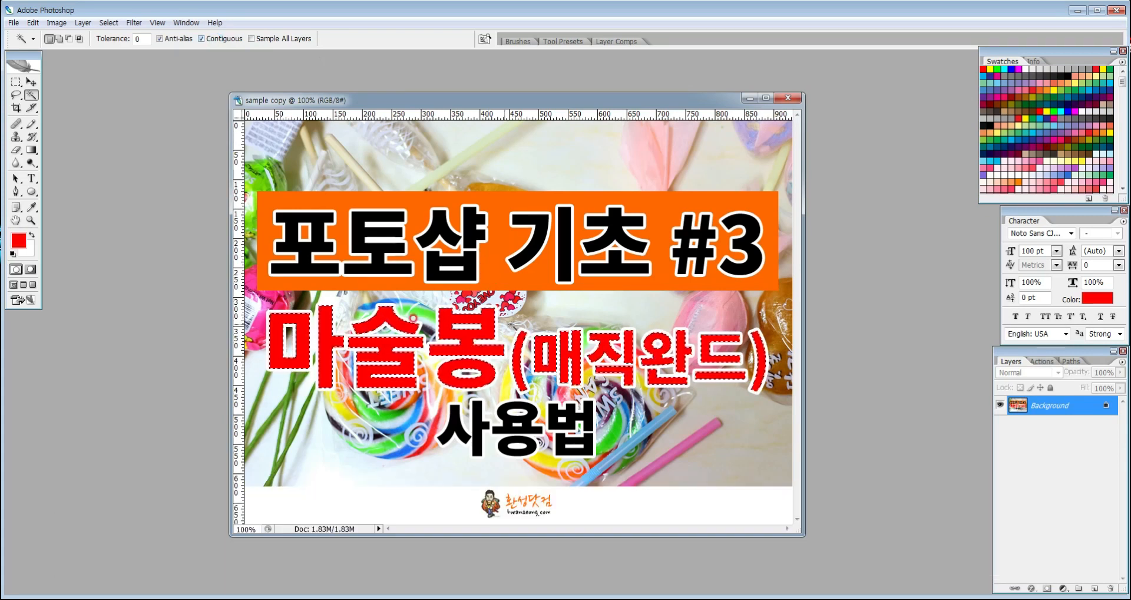
pyautogui.hotkey('ctrl', 'o')
pyautogui.doubleClick(351, 198)
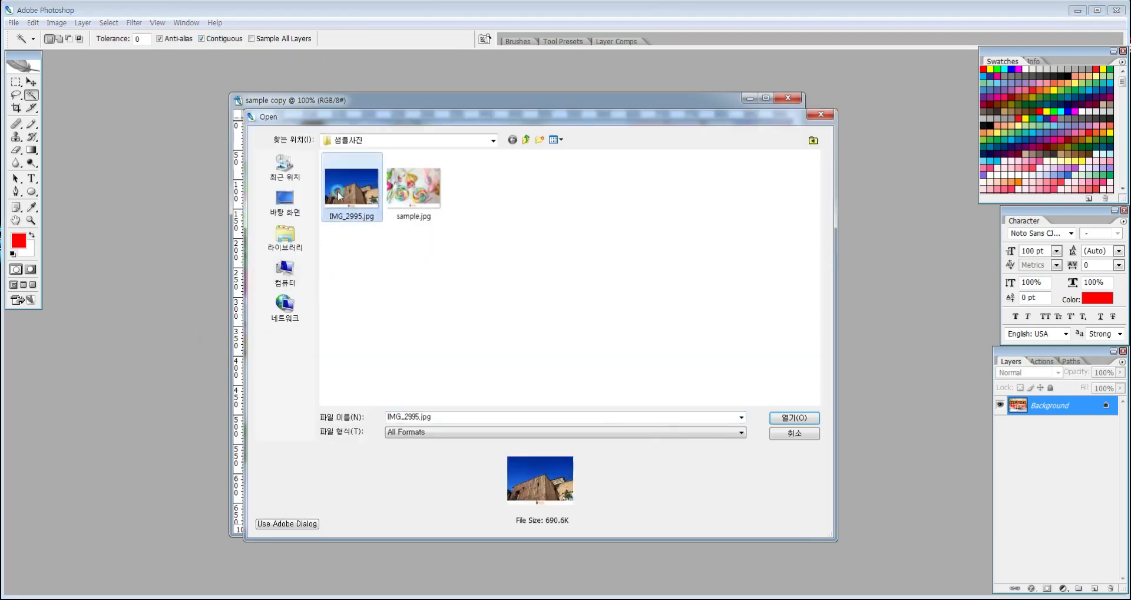
pyautogui.moveTo(389, 77); pyautogui.dragTo(543, 100)
# Try several rectangular marquee selections over the sky in the building photo and clear them
pyautogui.click(16, 82)
pyautogui.moveTo(322, 190)
pyautogui.mouseDown()
pyautogui.moveTo(439, 121)
pyautogui.moveTo(502, 96)
pyautogui.moveTo(502, 112)
pyautogui.mouseUp()
pyautogui.moveTo(292, 319); pyautogui.dragTo(377, 358)
pyautogui.click(403, 269)
pyautogui.moveTo(355, 129); pyautogui.dragTo(396, 332)
pyautogui.moveTo(243, 124); pyautogui.dragTo(351, 165)
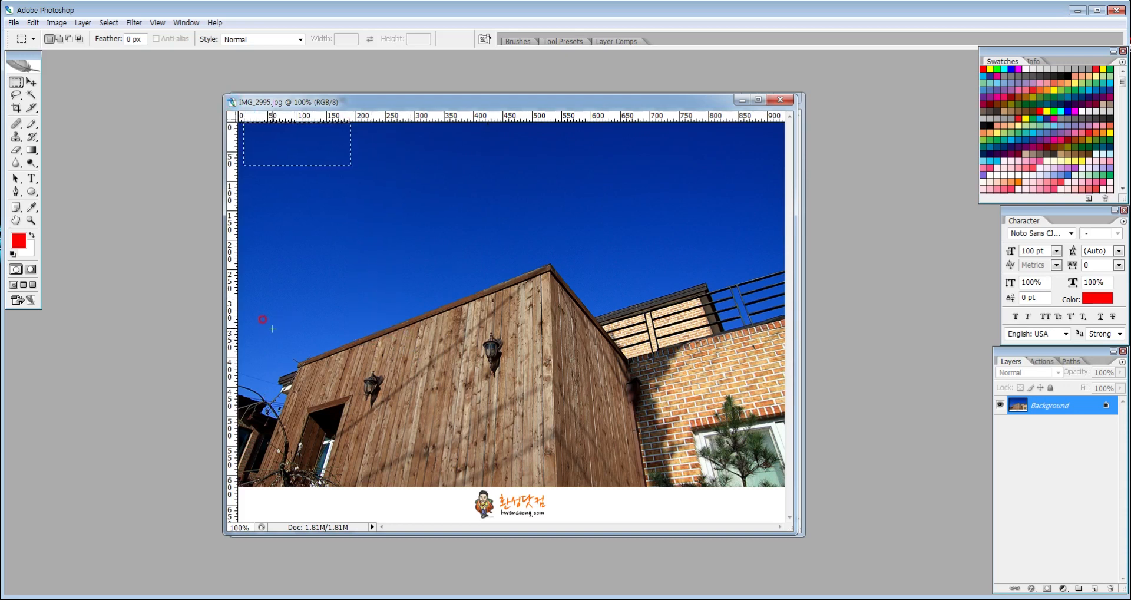
pyautogui.moveTo(268, 324); pyautogui.dragTo(309, 367)
pyautogui.click(273, 200)
pyautogui.moveTo(336, 141); pyautogui.dragTo(443, 300)
pyautogui.click(491, 214)
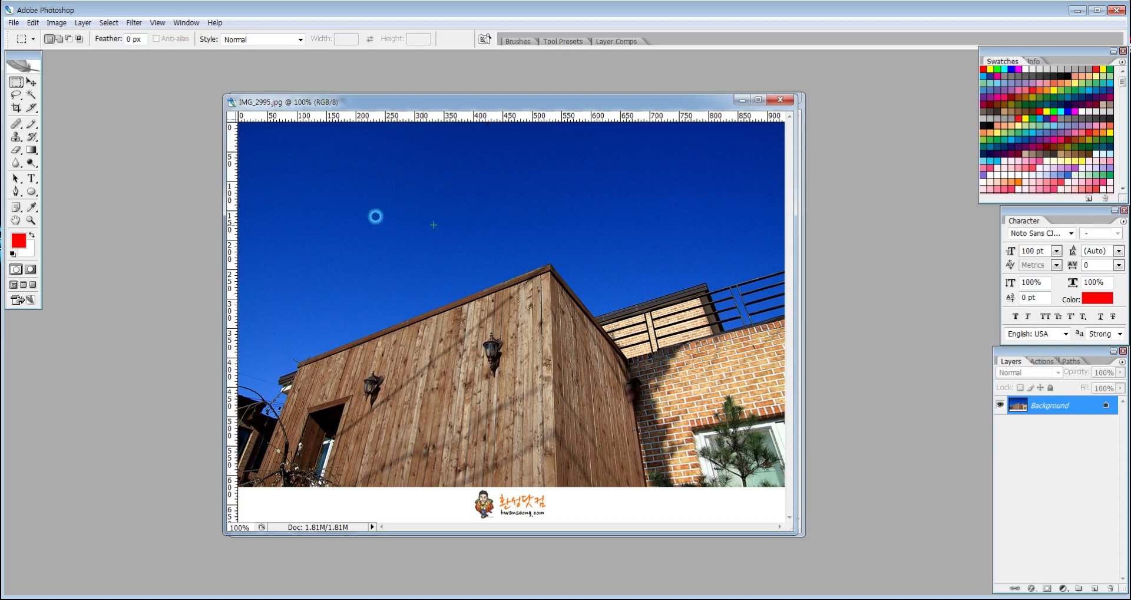
# Select small patches of the blue sky with the Magic Wand at tolerance 0 and Contiguous on
pyautogui.click(31, 94)
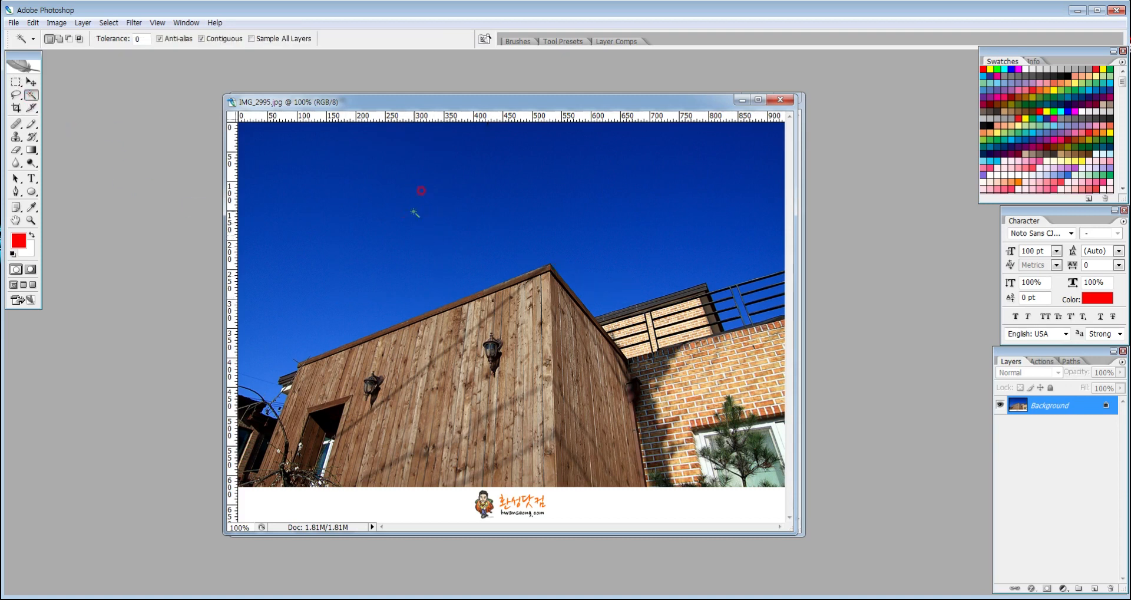
pyautogui.click(438, 217)
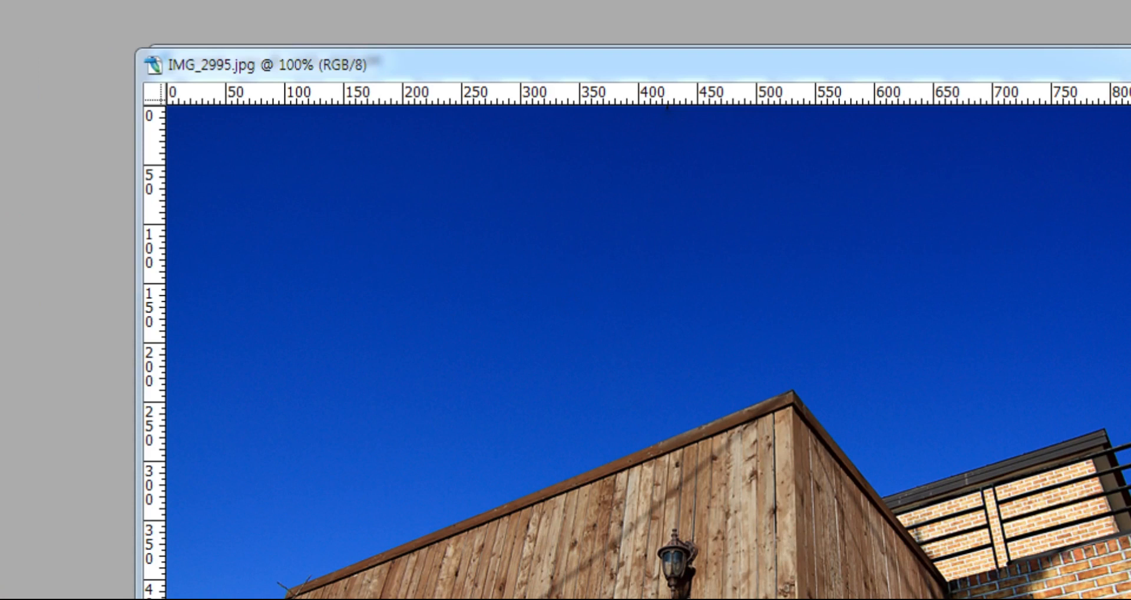
pyautogui.click(583, 338)
pyautogui.click(560, 347)
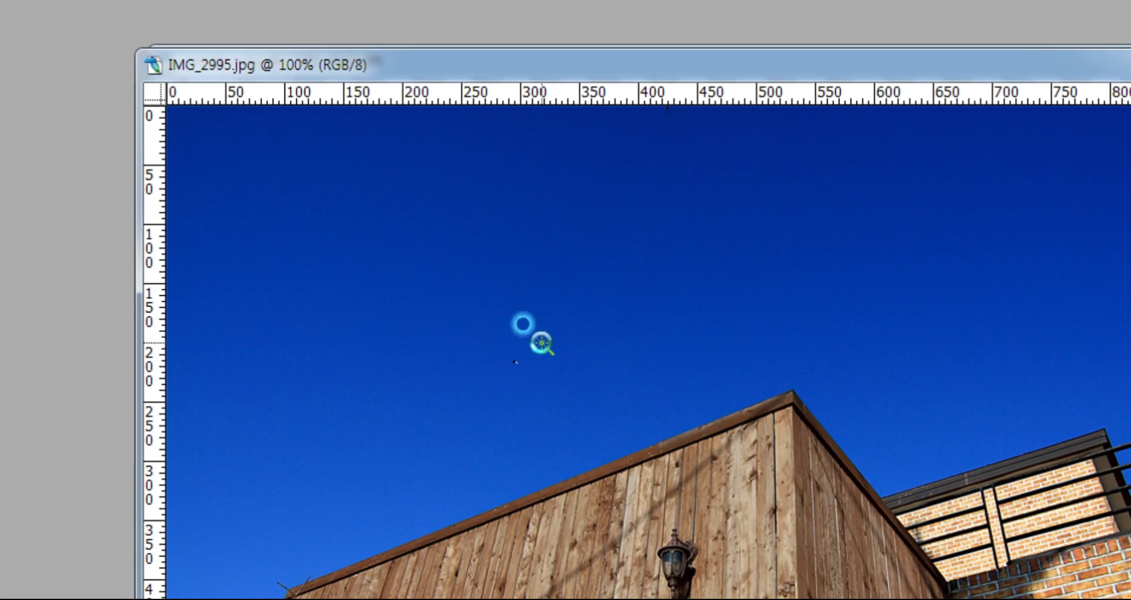
pyautogui.click(561, 343)
pyautogui.click(589, 374)
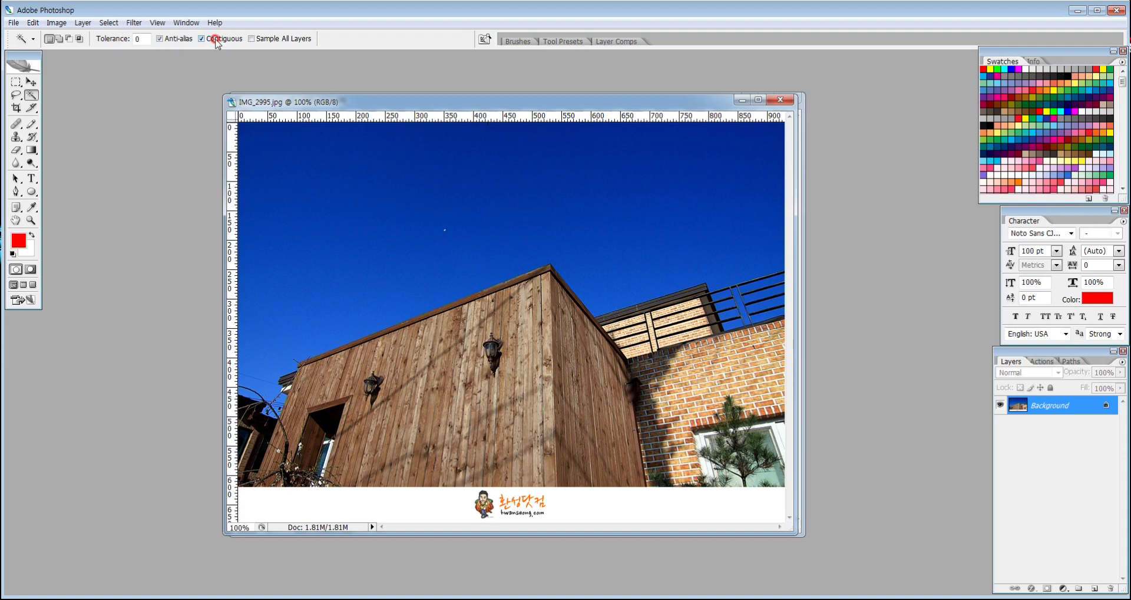
# Turn off Contiguous and select matching blue pixels across the whole sky, sampling several spots and adding further shades
pyautogui.click(412, 230)
pyautogui.click(448, 213)
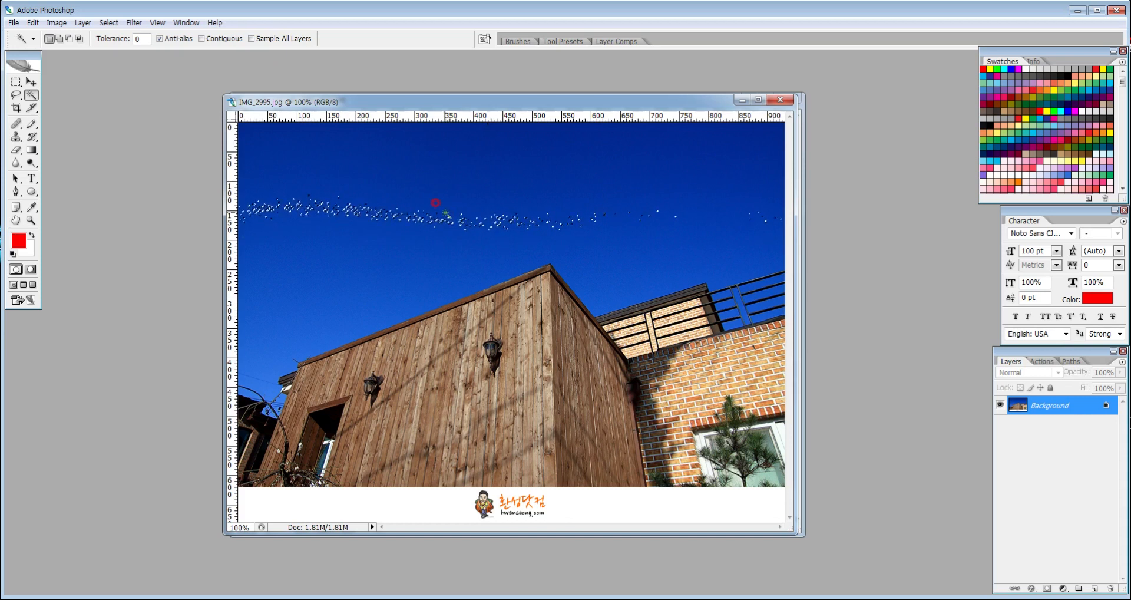
pyautogui.moveTo(436, 203); pyautogui.dragTo(577, 174)
pyautogui.hotkey('ctrl', 'z')
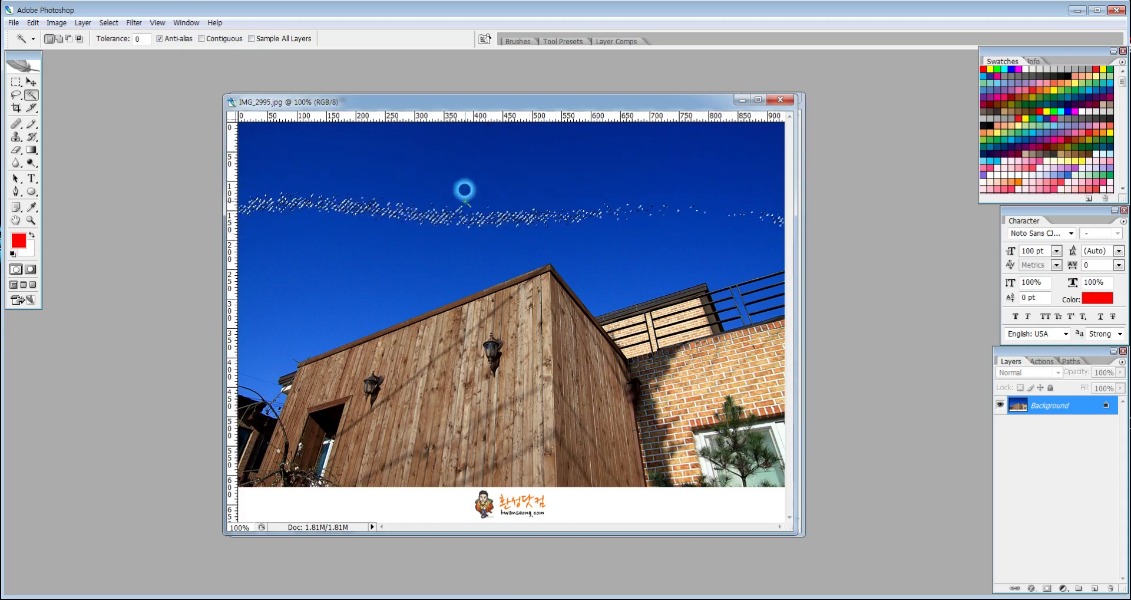
pyautogui.moveTo(504, 190); pyautogui.dragTo(516, 160)
pyautogui.keyDown('shift'); pyautogui.click(516, 160); pyautogui.keyUp('shift')
pyautogui.keyDown('shift'); pyautogui.click(513, 143); pyautogui.keyUp('shift')
pyautogui.keyDown('shift'); pyautogui.click(483, 226); pyautogui.keyUp('shift')
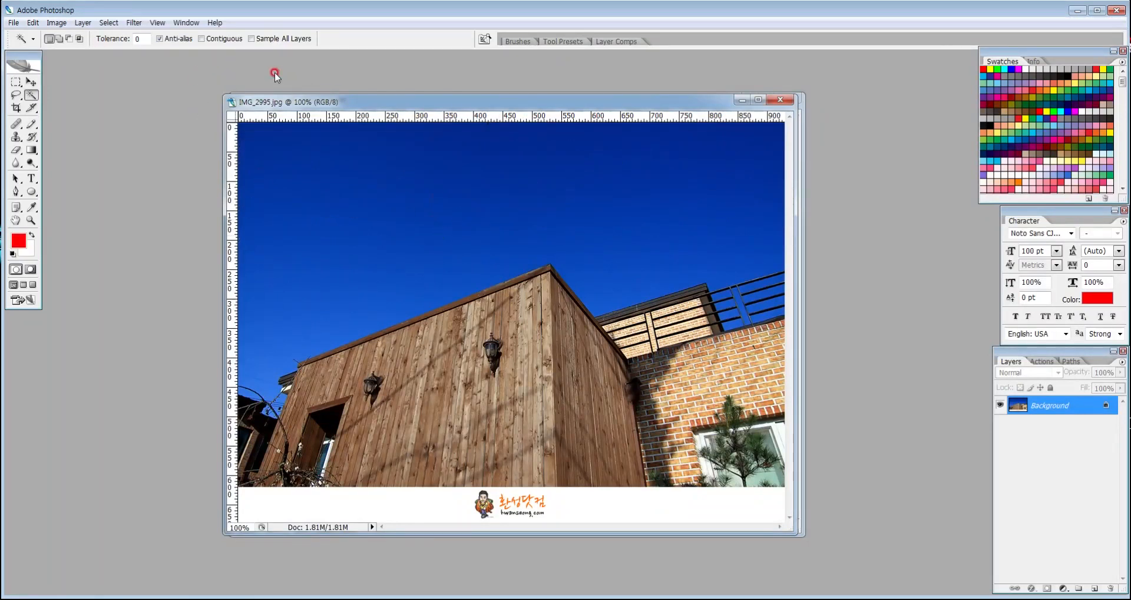
# Enter 256 as the Magic Wand tolerance, accept the closest allowed value of 255, and apply the wand to the sky
pyautogui.doubleClick(137, 39)
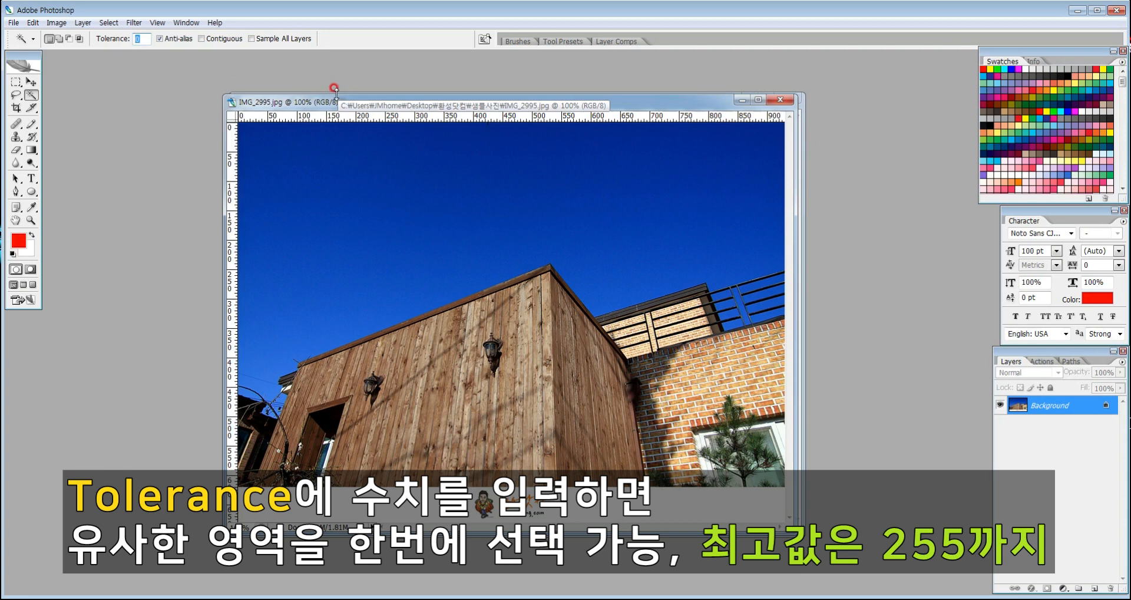
pyautogui.moveTo(142, 40); pyautogui.dragTo(125, 39)
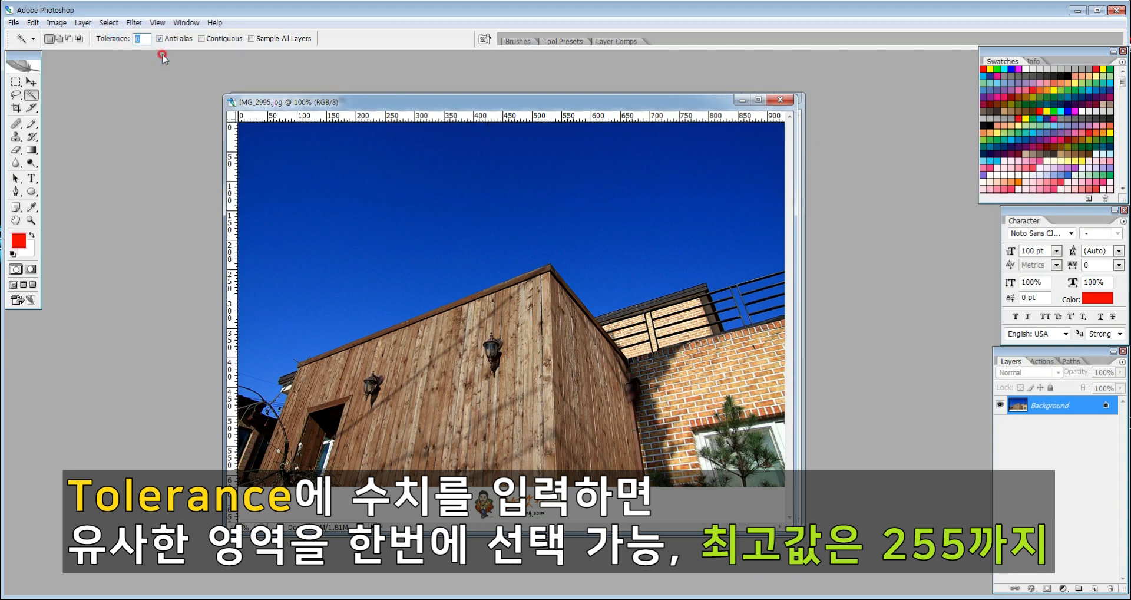
pyautogui.write('256')
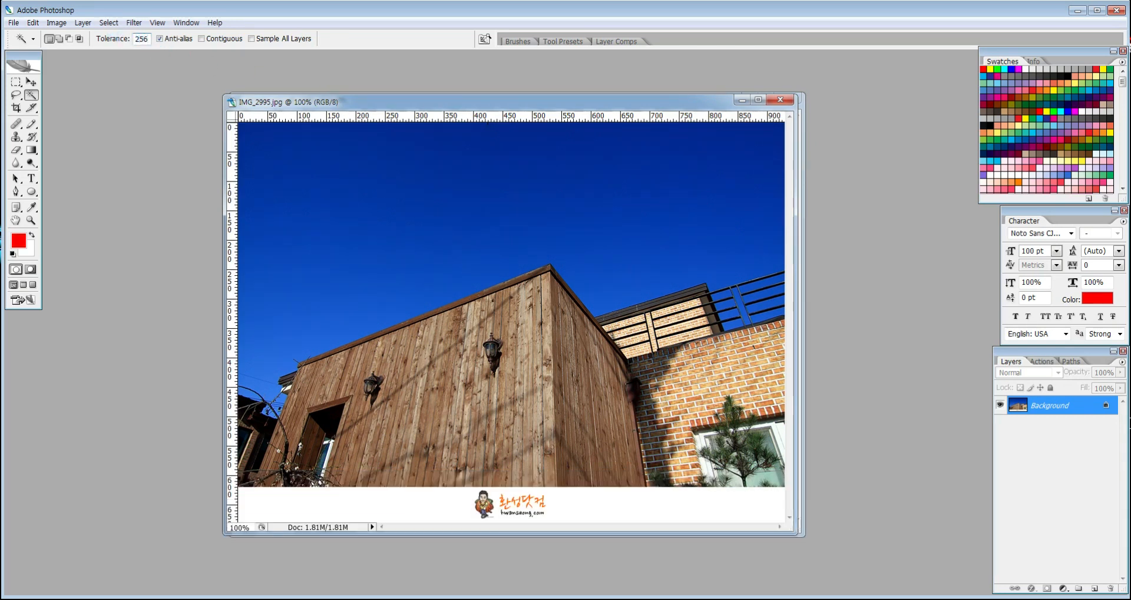
pyautogui.press('Return')
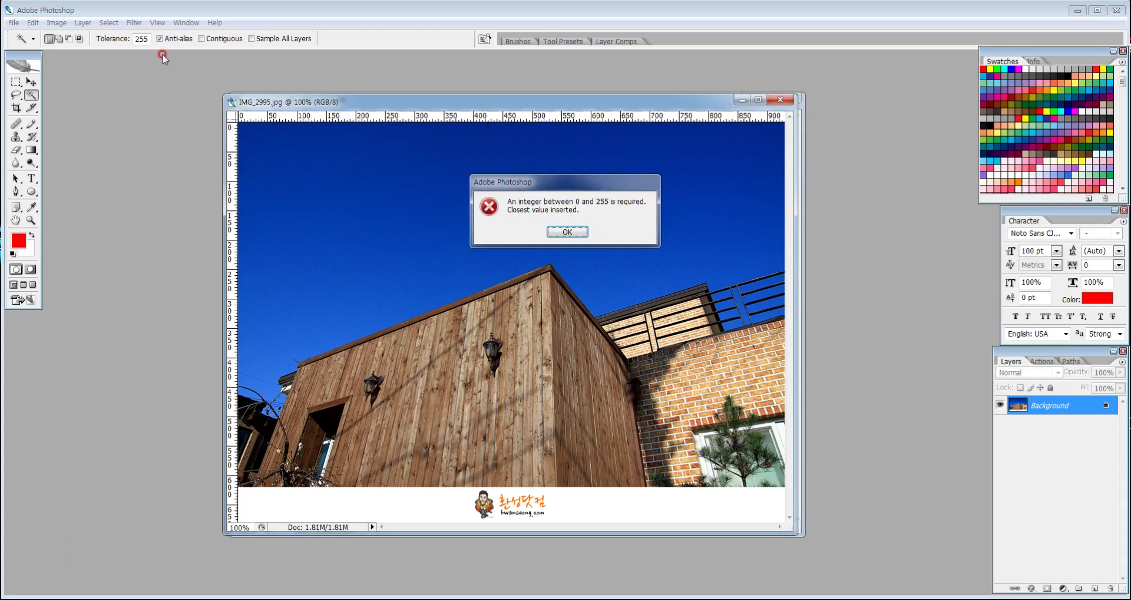
pyautogui.click(568, 230)
pyautogui.click(524, 224)
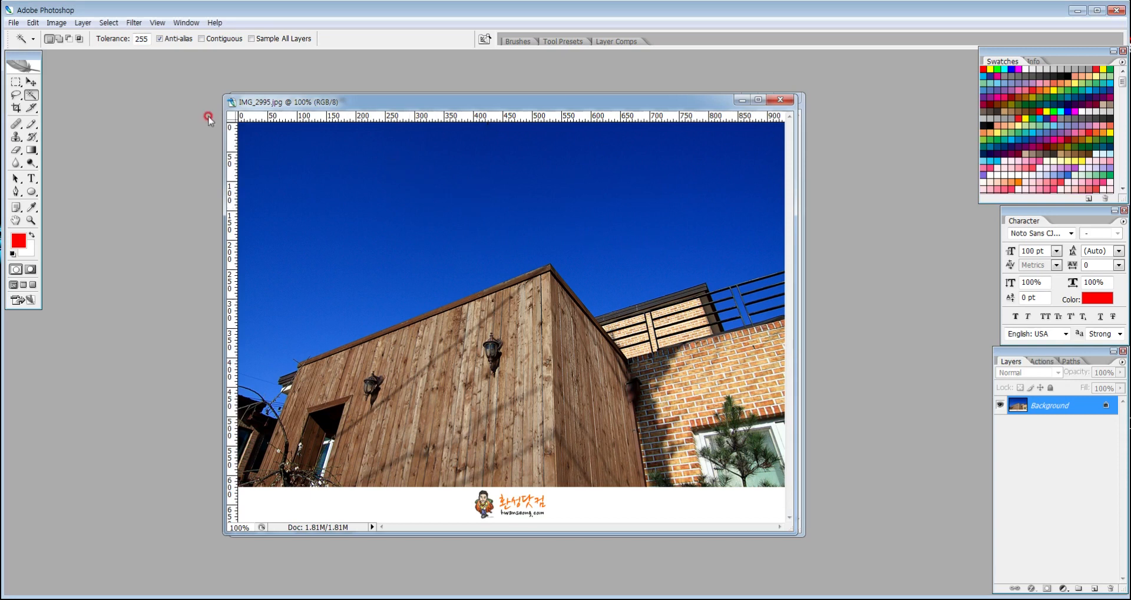
# Apply the Magic Wand at tolerance 255 to the sky and clear the resulting selection
pyautogui.click(479, 175)
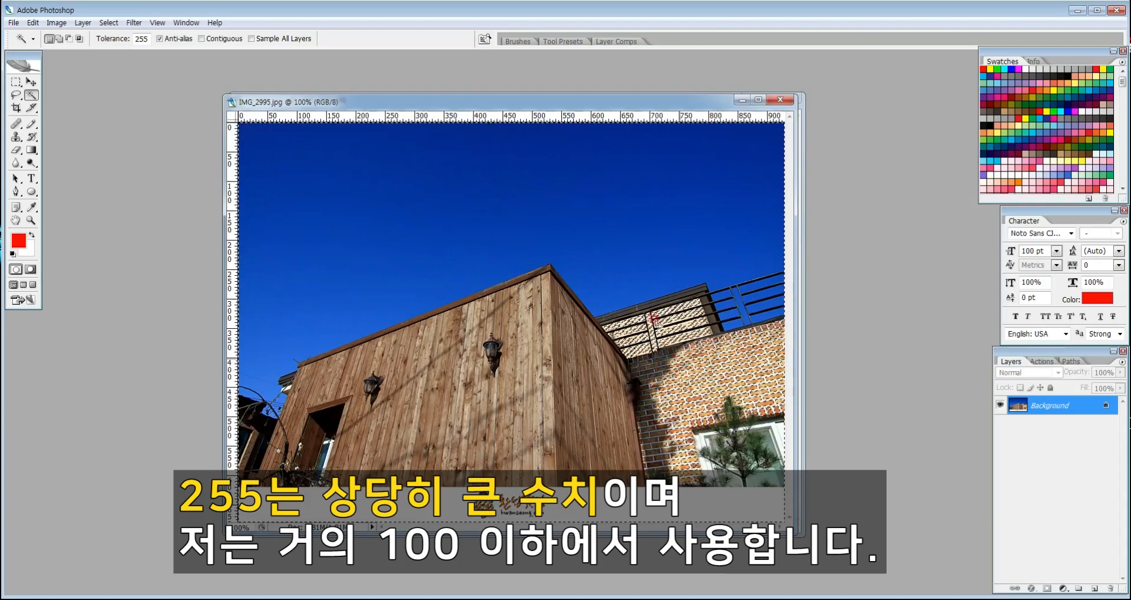
pyautogui.hotkey('ctrl', 'd')
# Set the Magic Wand tolerance to 50, select the sky, and try adding the unselected patch beside the building's roof edge
pyautogui.moveTo(148, 38); pyautogui.dragTo(108, 38)
pyautogui.write('50')
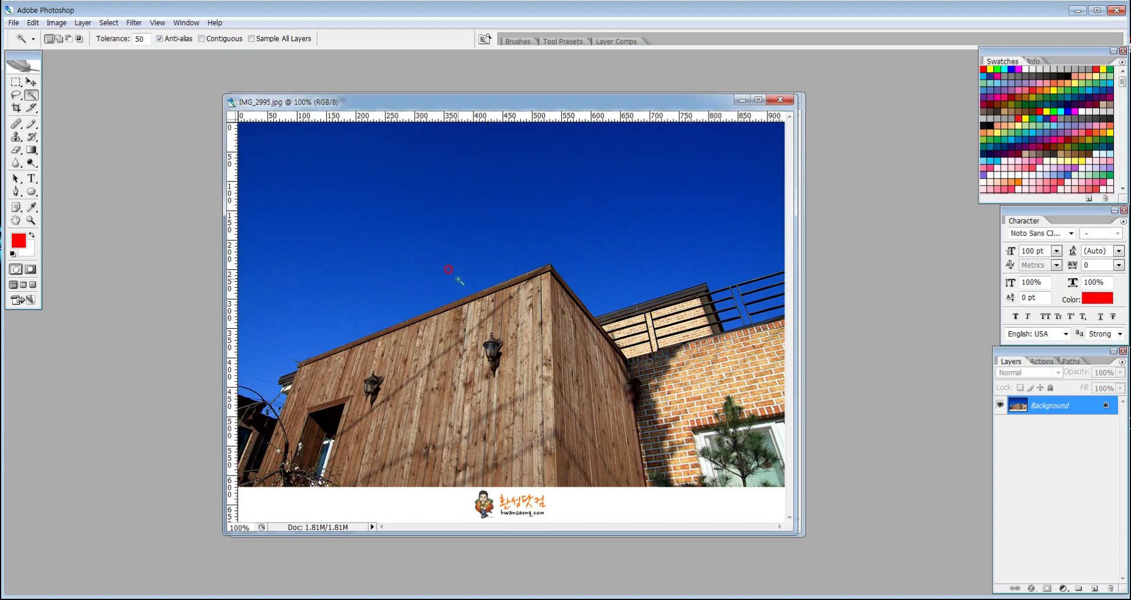
pyautogui.click(480, 216)
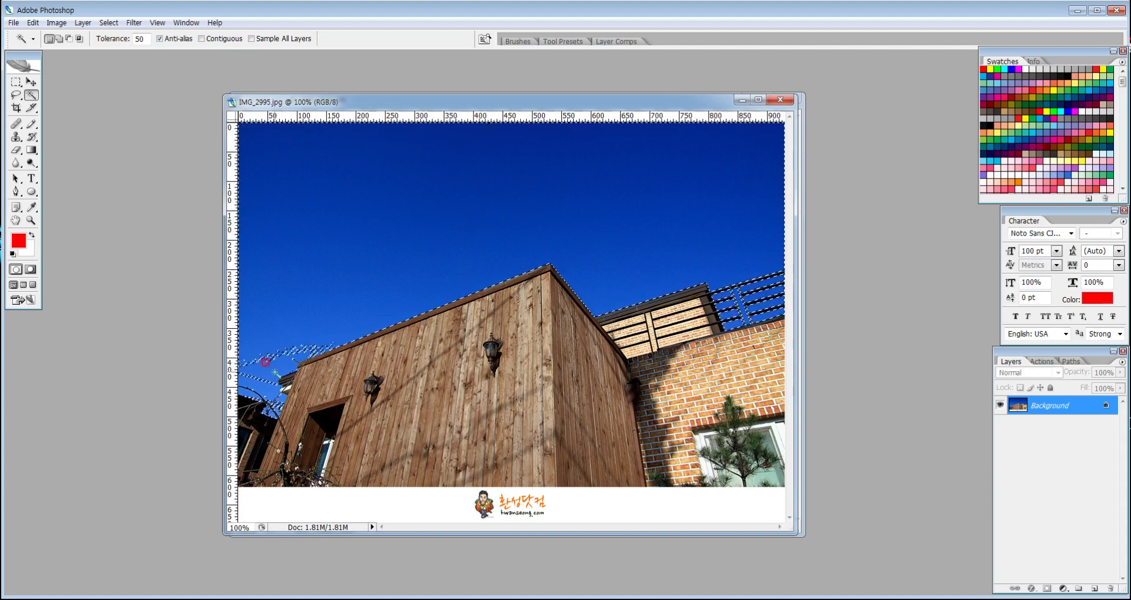
pyautogui.keyDown('shift'); pyautogui.click(260, 367); pyautogui.keyUp('shift')
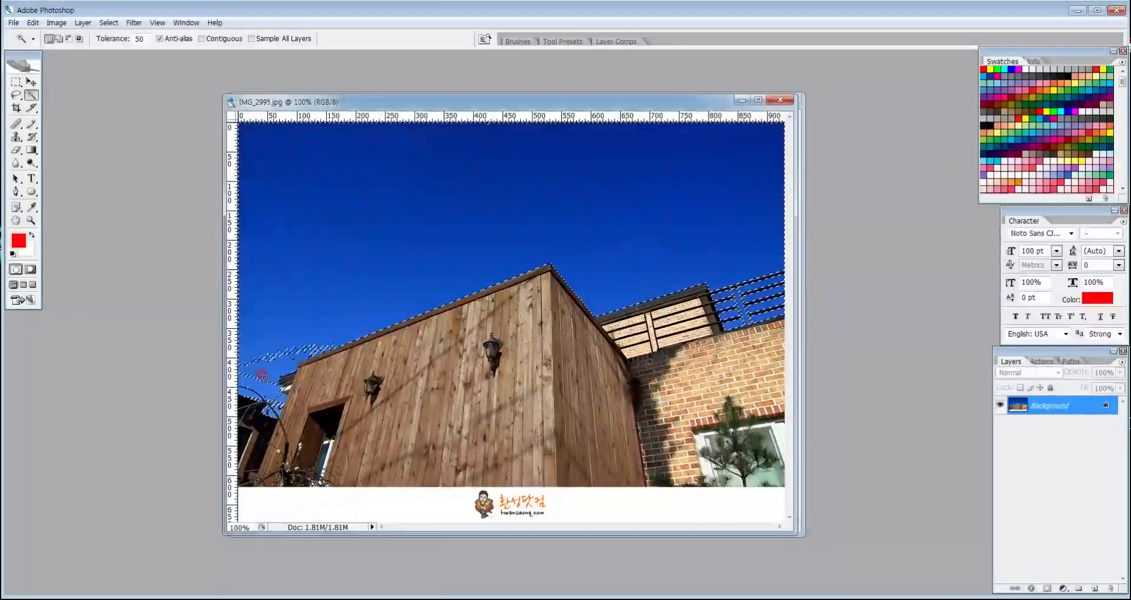
pyautogui.click(628, 199)
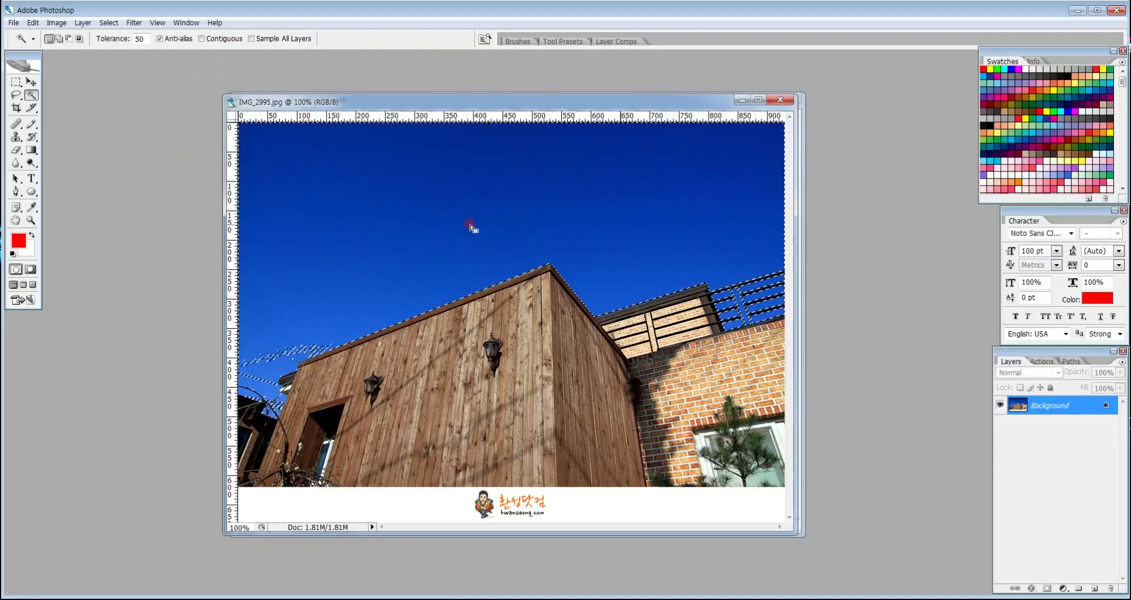
# Set the Magic Wand tolerance to 80, select the whole sky, and check the selection edges around the rooftop railing up close
pyautogui.click(140, 39)
pyautogui.write('80')
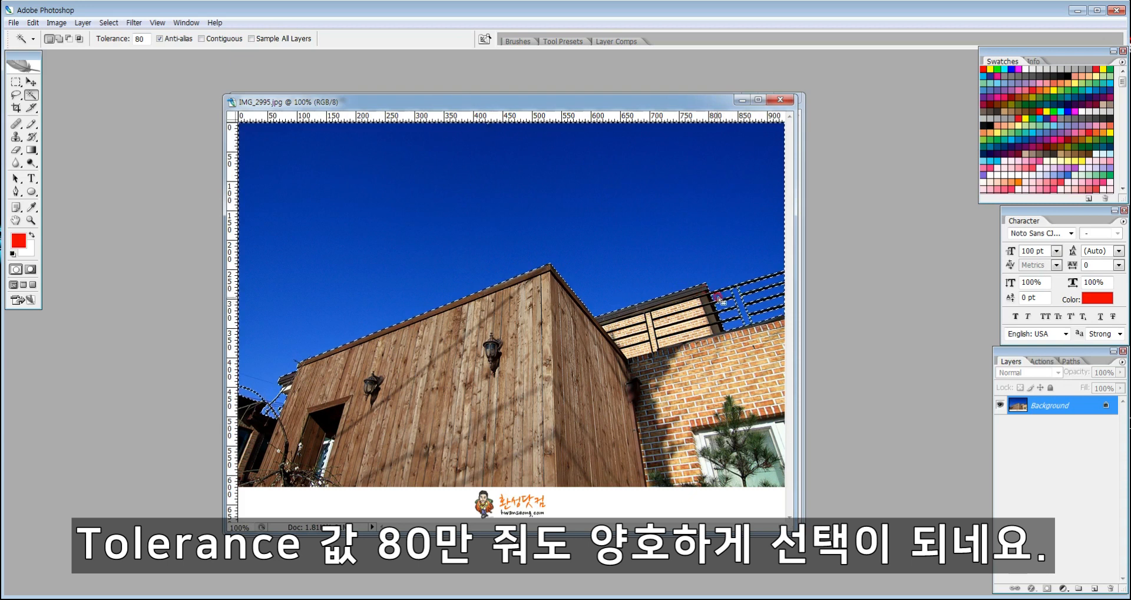
pyautogui.click(32, 220)
pyautogui.moveTo(688, 260); pyautogui.dragTo(773, 347)
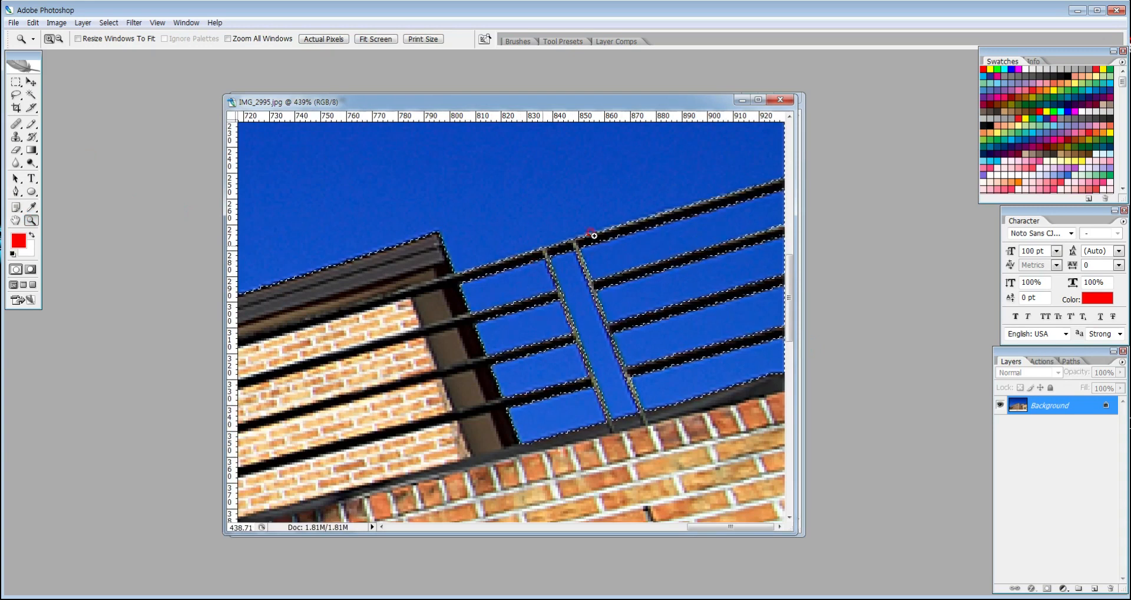
pyautogui.doubleClick(31, 220)
pyautogui.press('m')
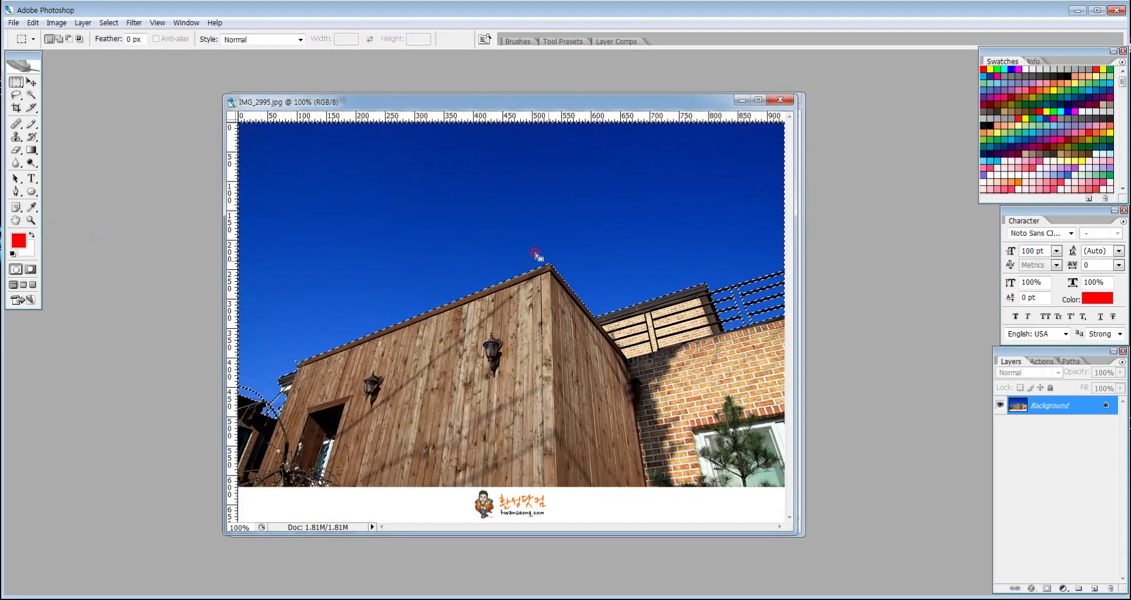
# Clear the selection and reselect the whole sky with the Magic Wand at tolerance 80
pyautogui.click(32, 95)
pyautogui.click(505, 230)
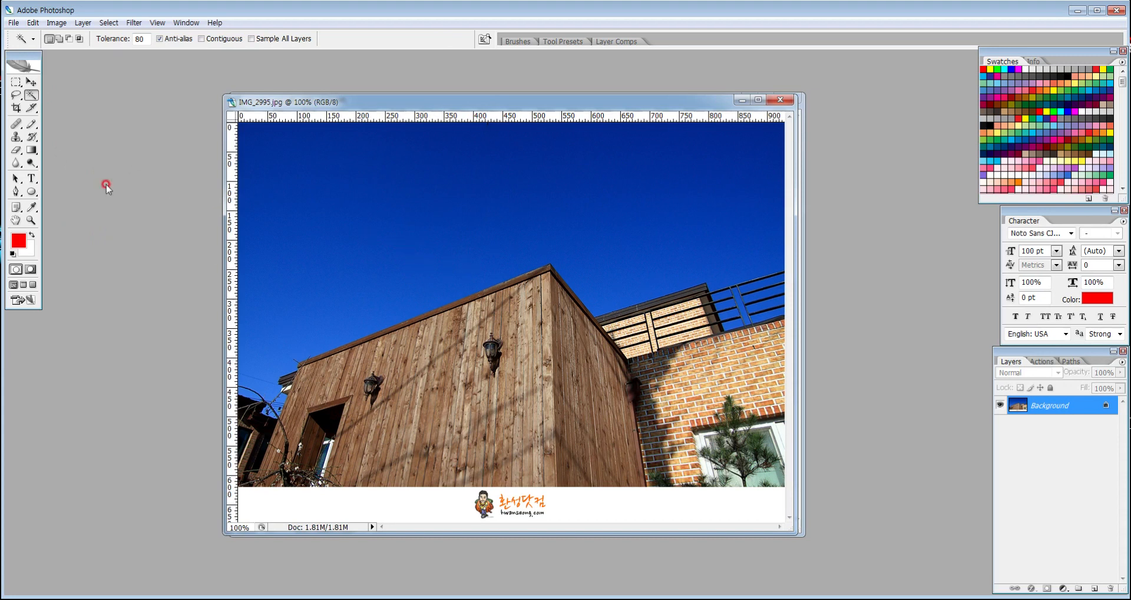
pyautogui.click(32, 99)
pyautogui.click(488, 212)
pyautogui.click(526, 207)
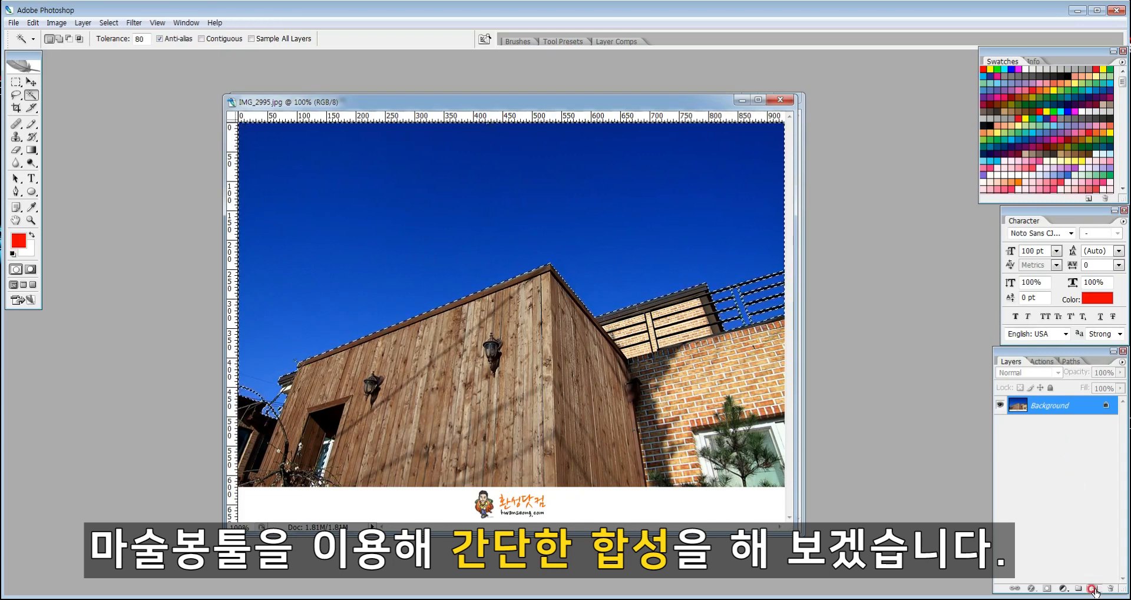
# Add a new layer above the photo and confirm red (ff0000) as the foreground color
pyautogui.click(1092, 589)
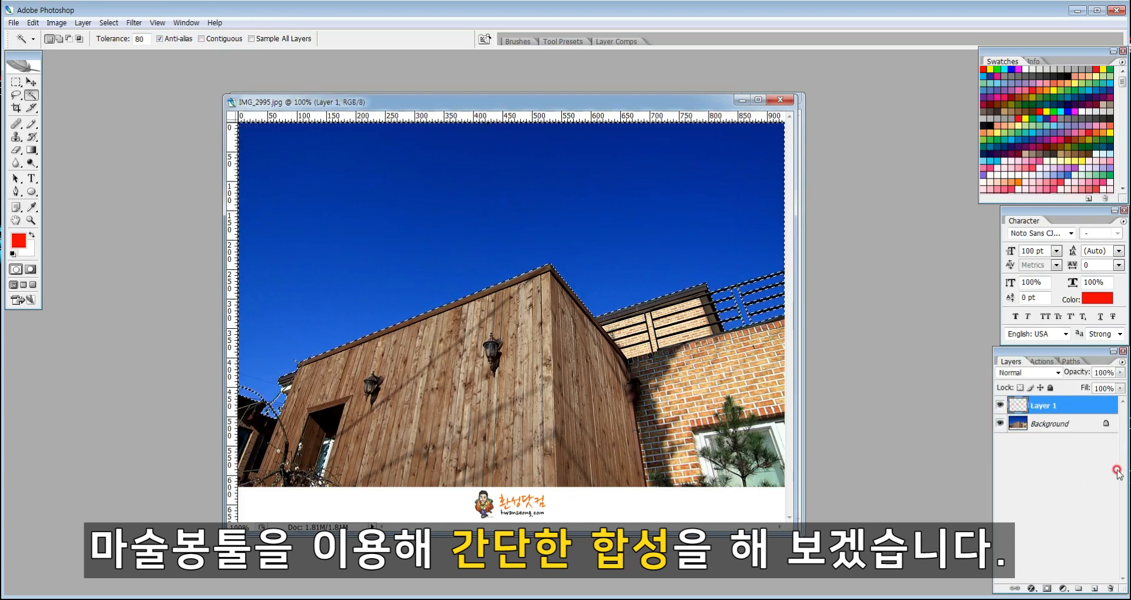
pyautogui.click(19, 240)
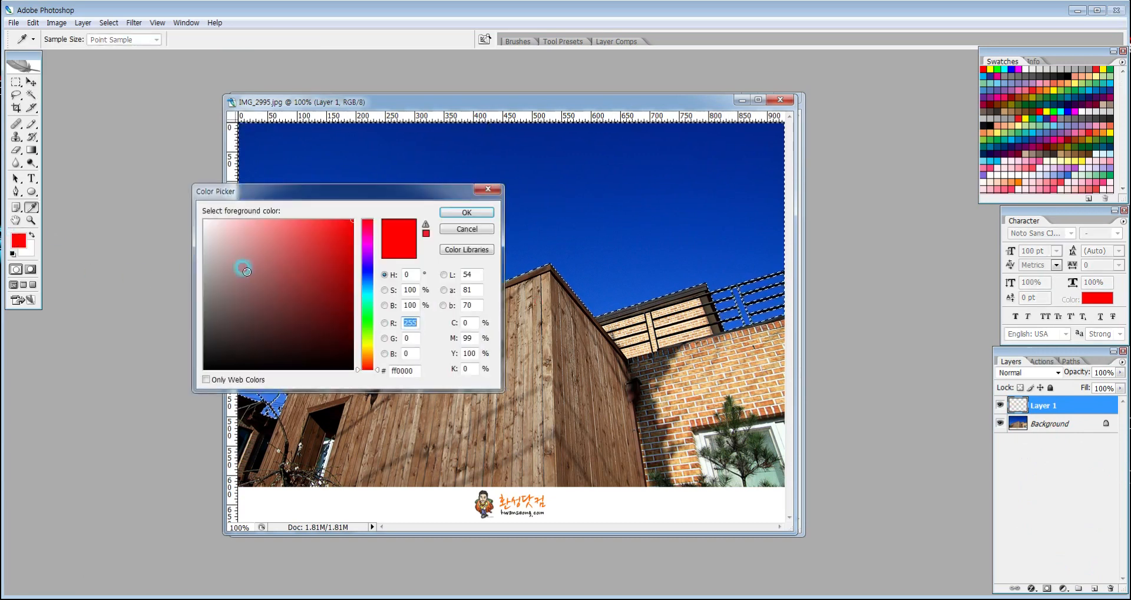
pyautogui.click(466, 213)
pyautogui.press('w')
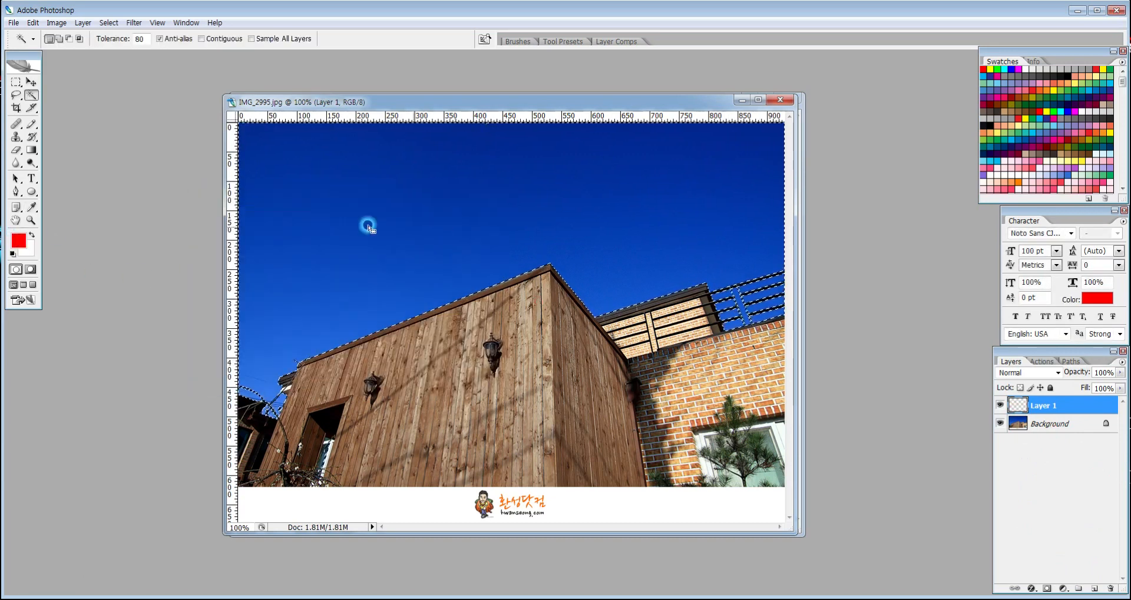
# Fill the selected sky on Layer 1 with the foreground color in Normal mode at 100% opacity, and deselect
pyautogui.click(33, 23)
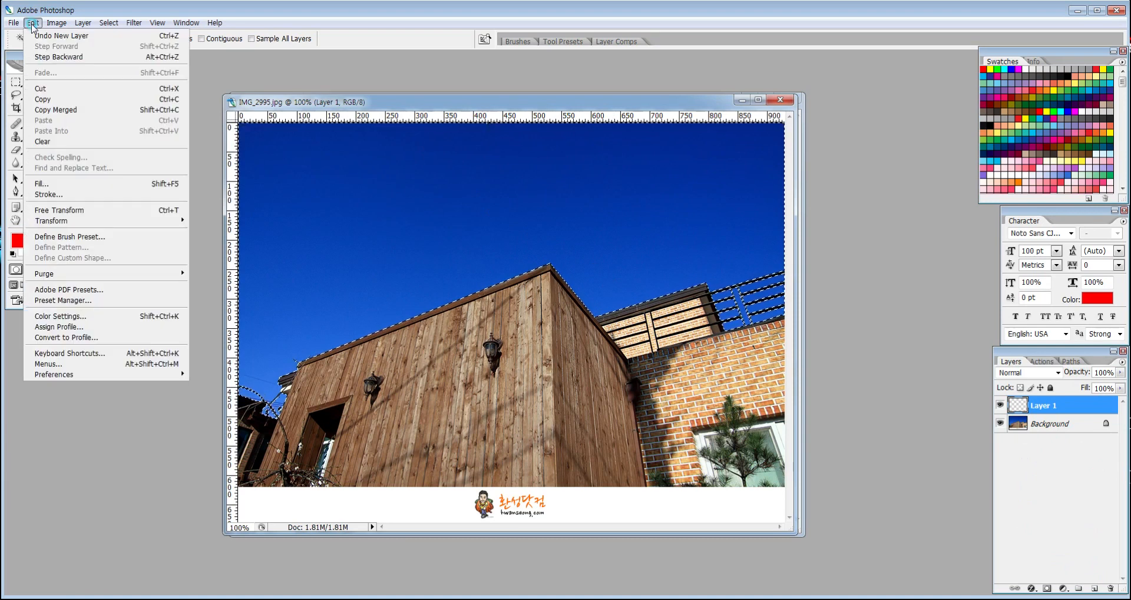
pyautogui.click(44, 183)
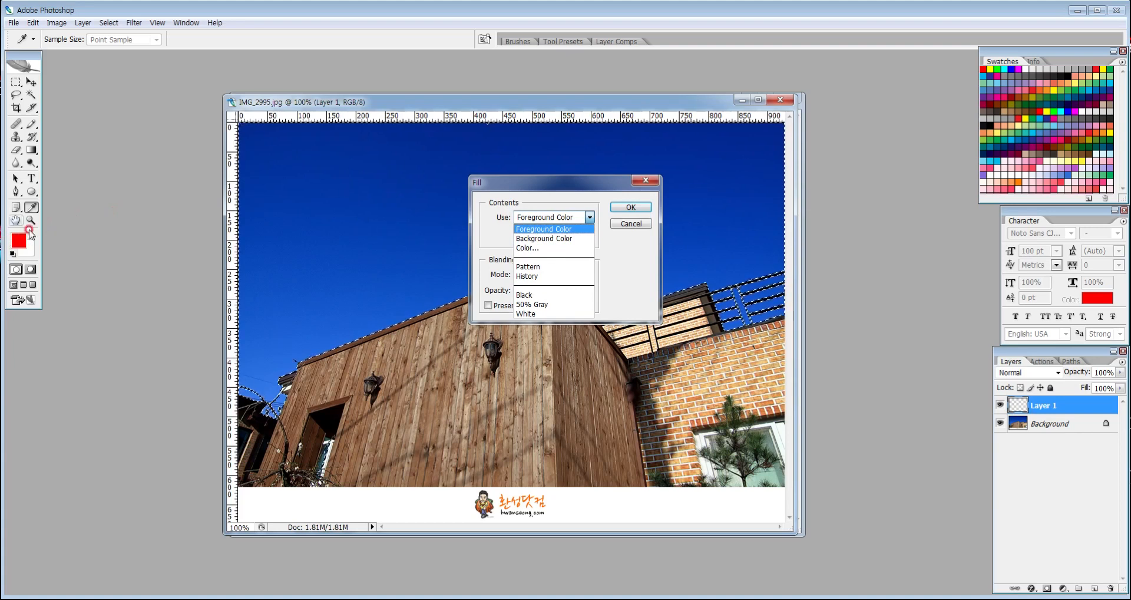
pyautogui.click(554, 228)
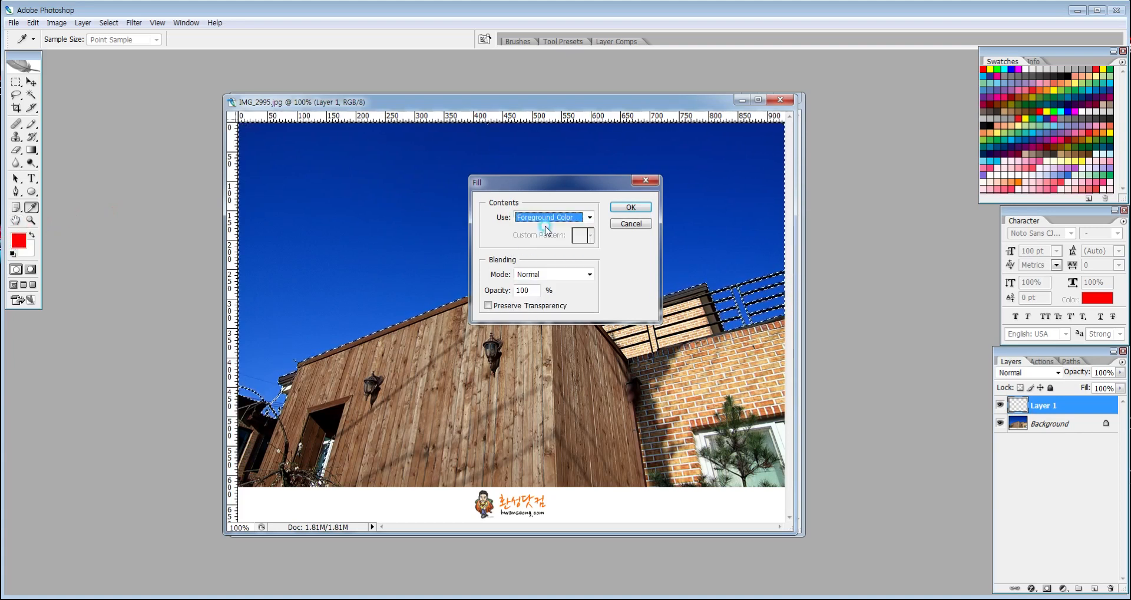
pyautogui.click(631, 206)
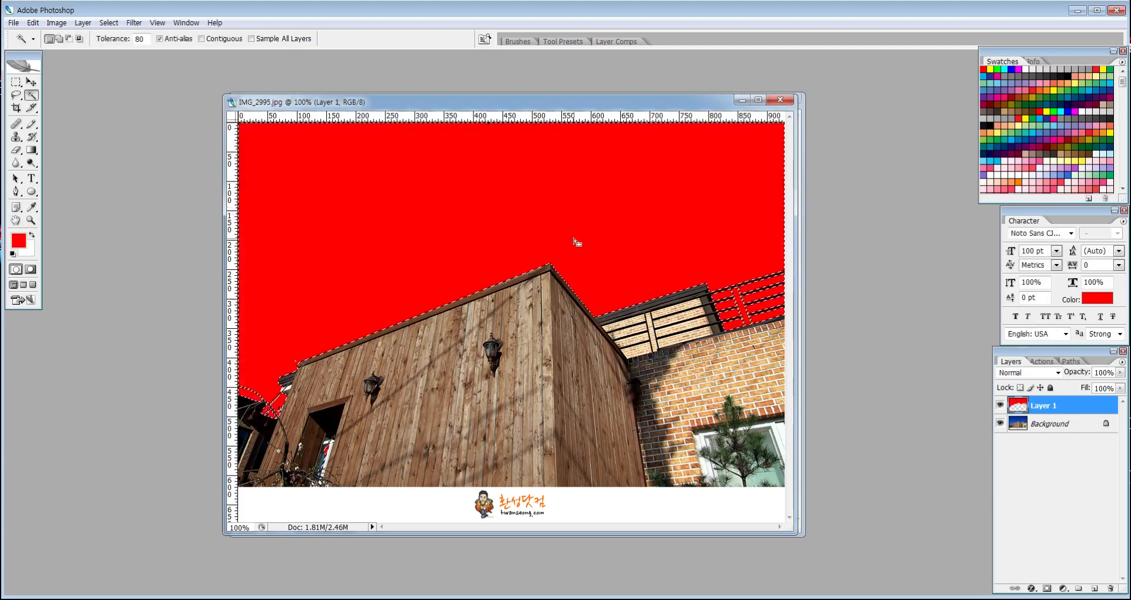
pyautogui.hotkey('ctrl', 'd')
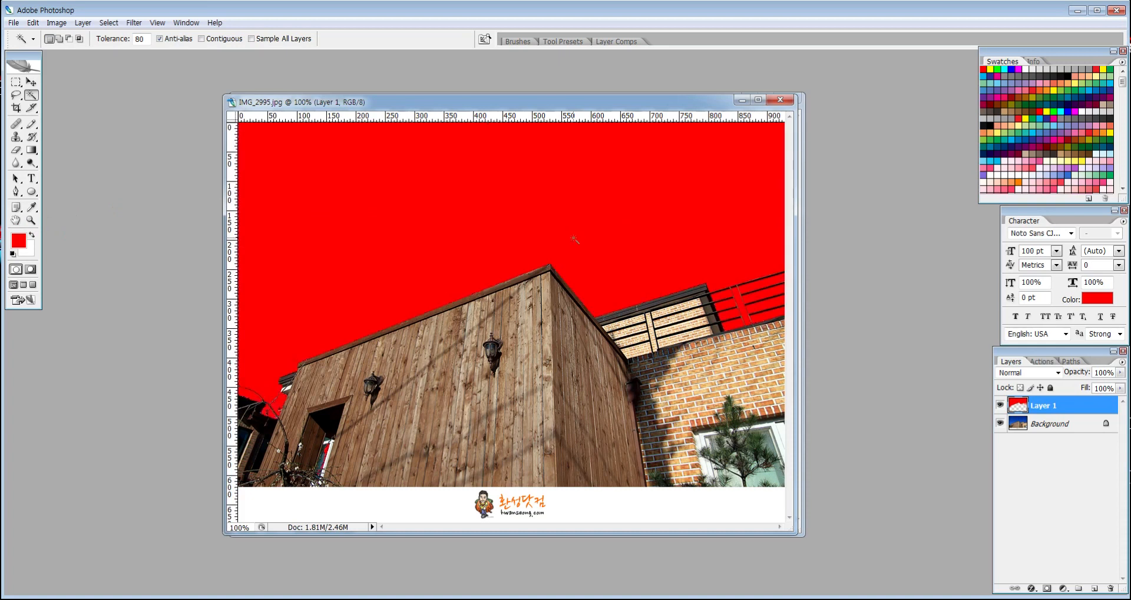
# Set Layer 1's blending mode to Screen and lower its opacity to 43%
pyautogui.click(1043, 406)
pyautogui.click(1058, 375)
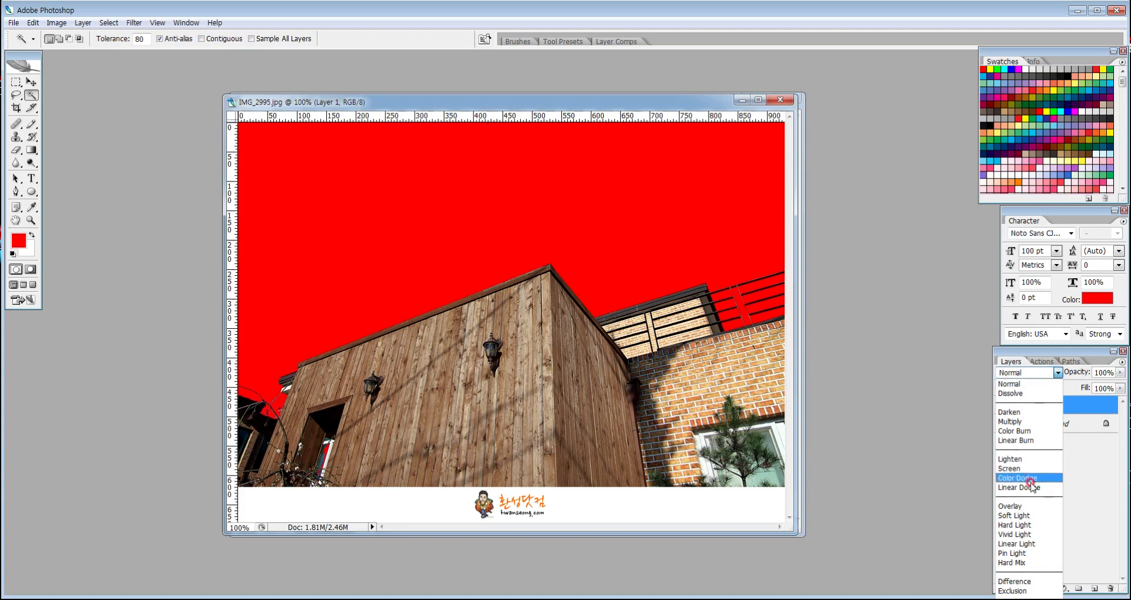
pyautogui.click(1019, 468)
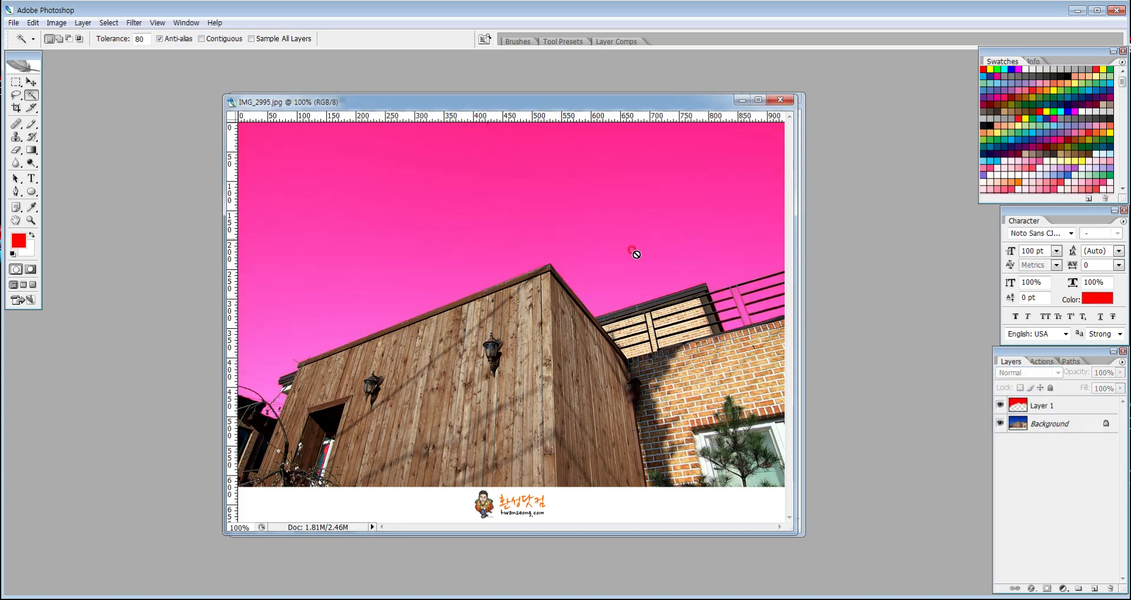
pyautogui.click(1047, 405)
pyautogui.click(1120, 372)
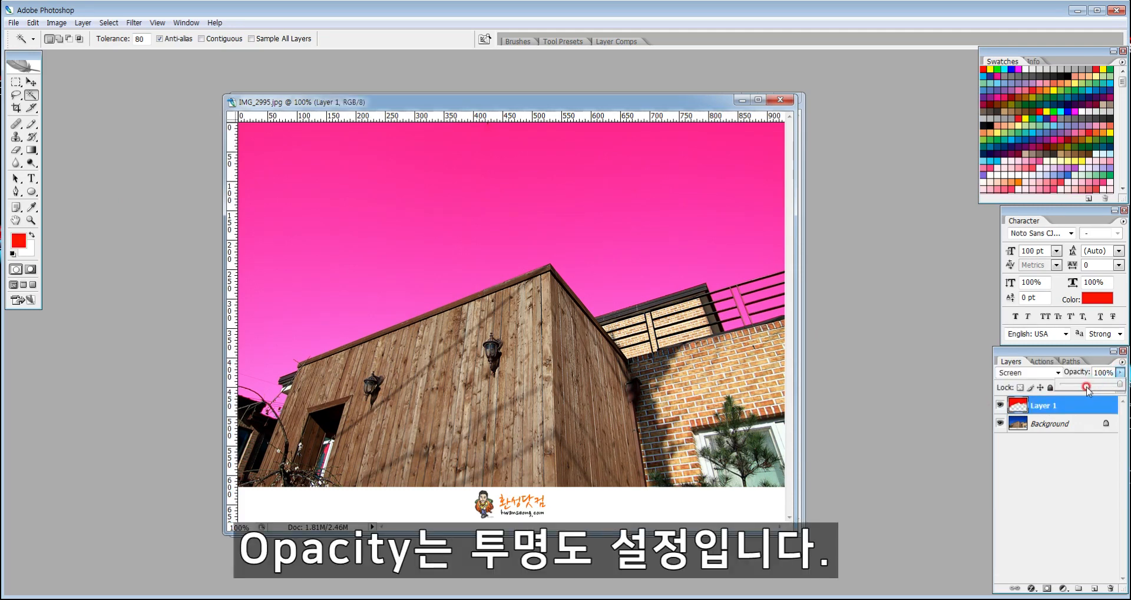
pyautogui.moveTo(1089, 387)
pyautogui.mouseDown()
pyautogui.moveTo(1111, 386)
pyautogui.moveTo(1085, 387)
pyautogui.mouseUp()
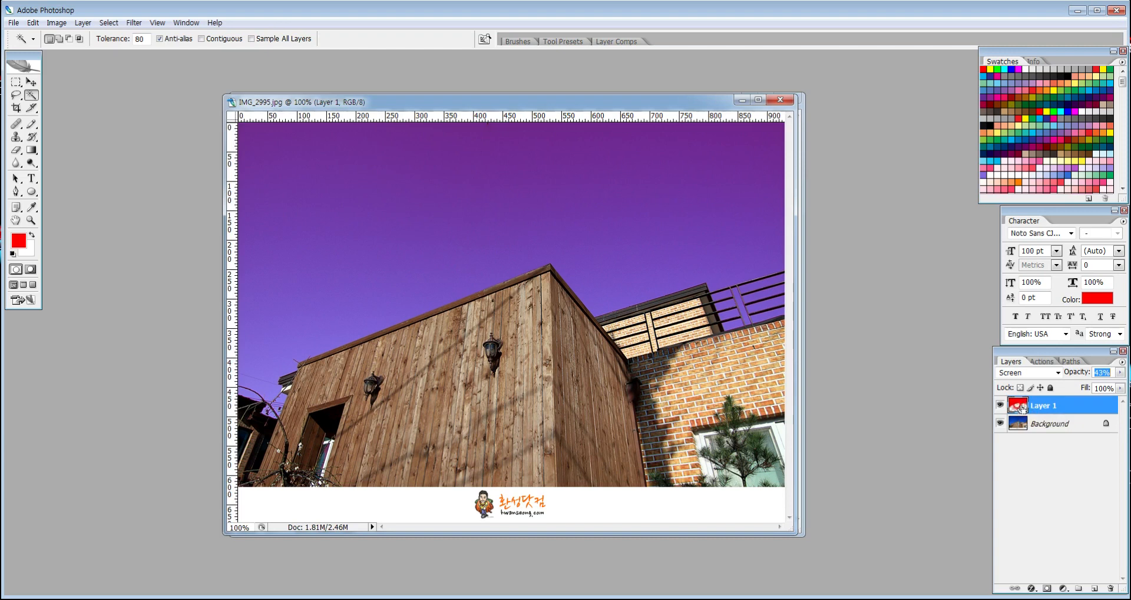
# Load Layer 1's contents as a selection and choose a medium gray foreground color
pyautogui.keyDown('ctrl'); pyautogui.click(1018, 405); pyautogui.keyUp('ctrl')
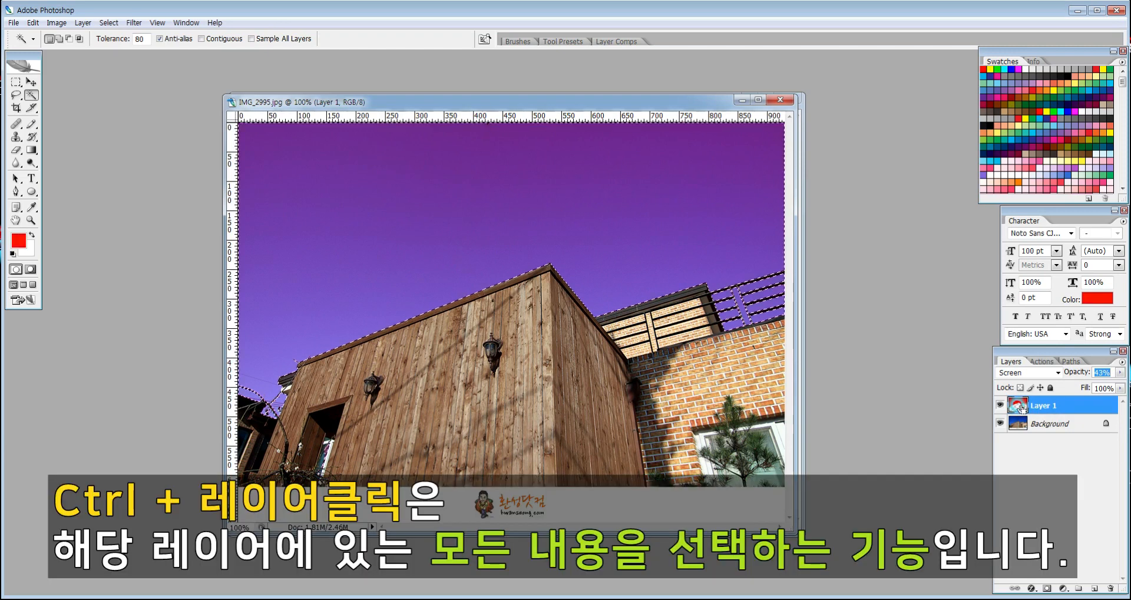
pyautogui.click(1089, 61)
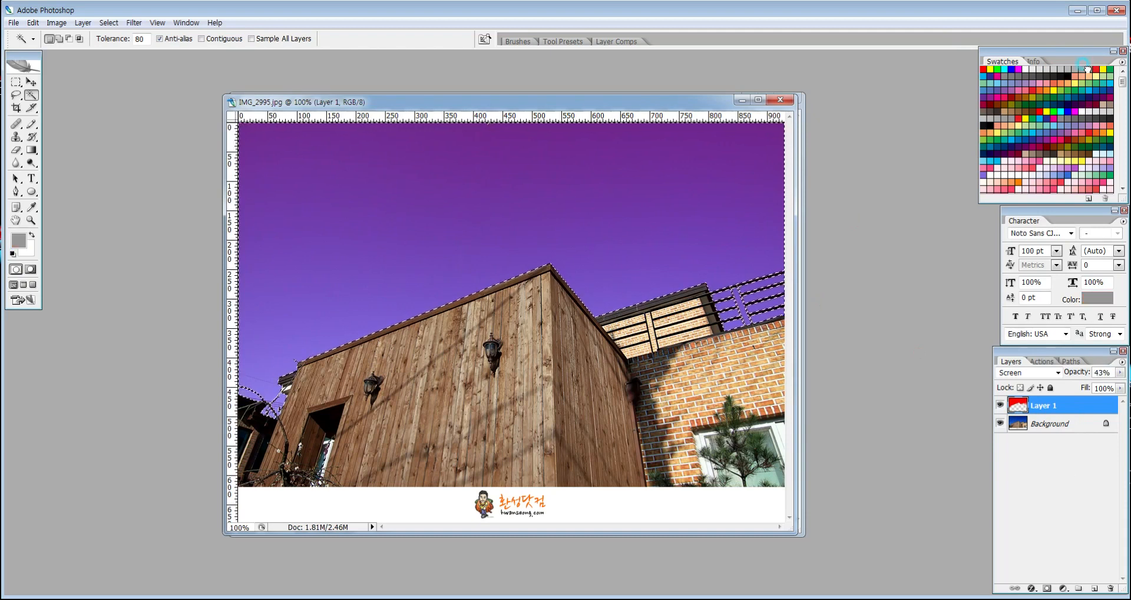
pyautogui.click(19, 243)
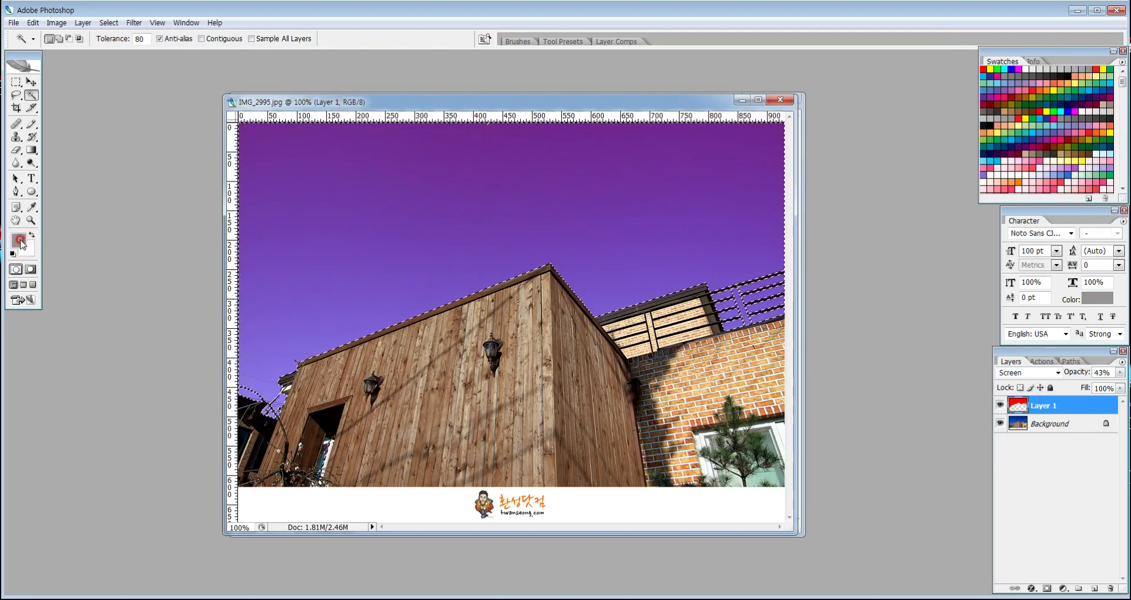
pyautogui.click(194, 299)
pyautogui.moveTo(191, 300); pyautogui.dragTo(191, 293)
pyautogui.click(461, 212)
# Fill the selected sky on Layer 1 with the gray foreground color in Normal mode at 100% opacity
pyautogui.click(34, 24)
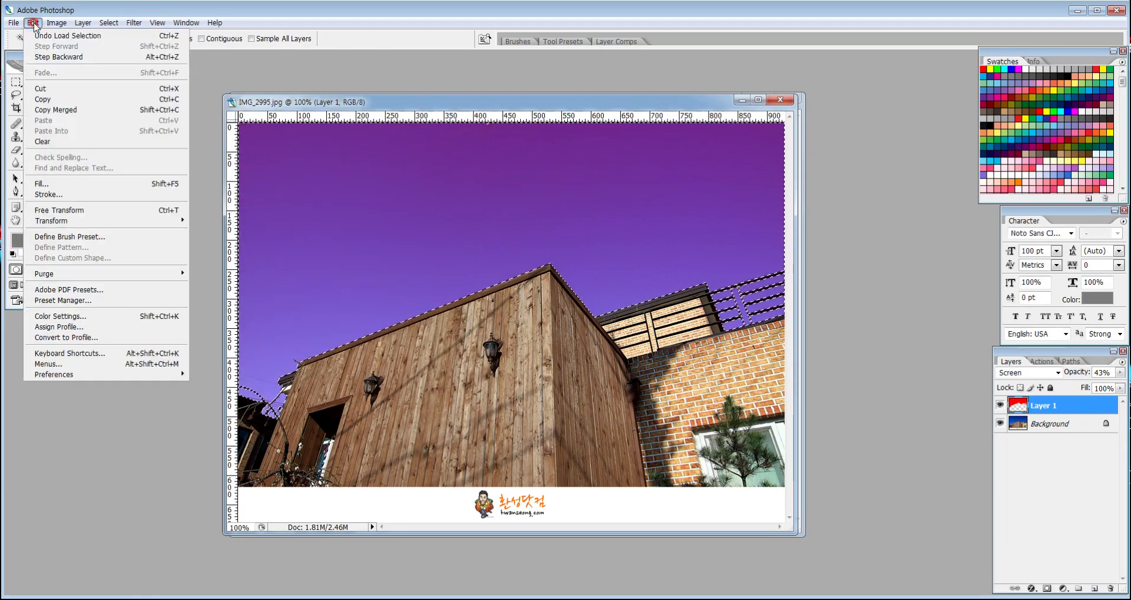
pyautogui.click(50, 184)
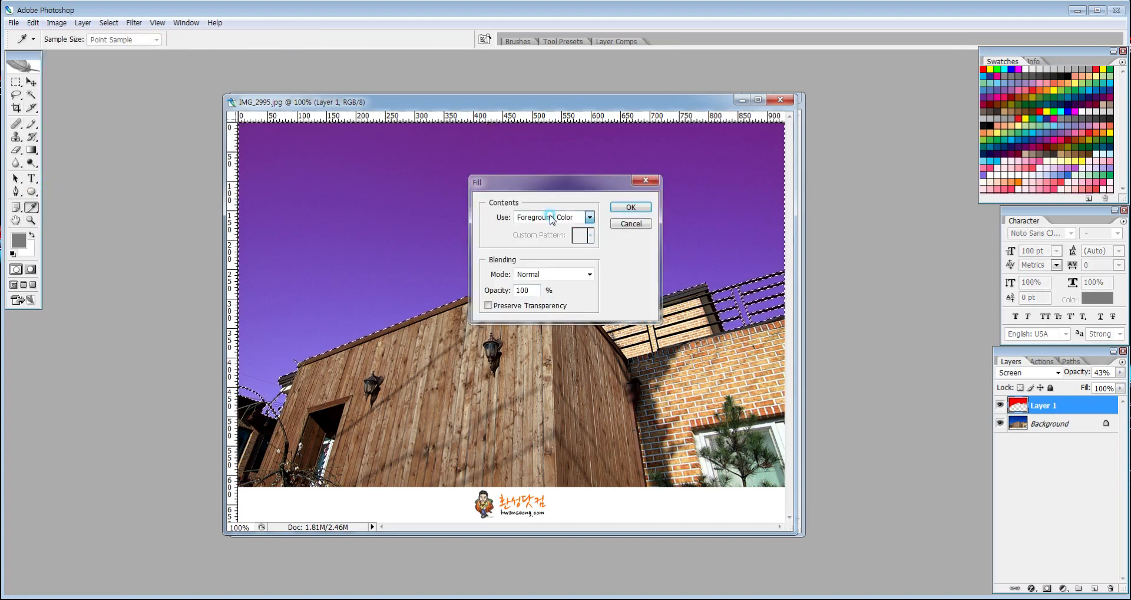
pyautogui.click(629, 207)
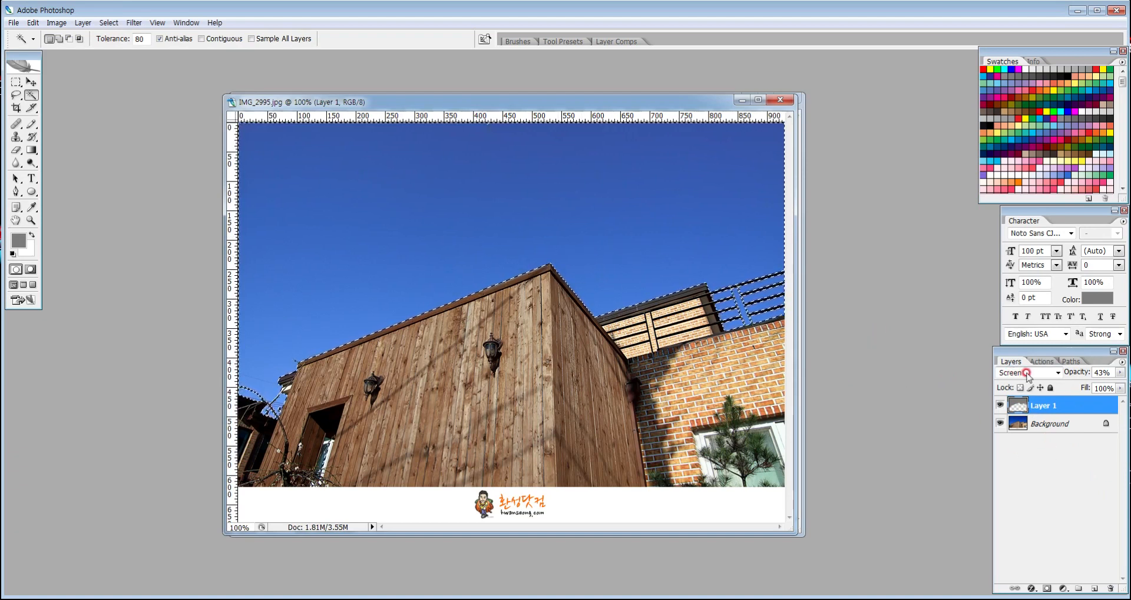
# Set Layer 1's blending mode to Normal and its opacity to 100%
pyautogui.click(1049, 449)
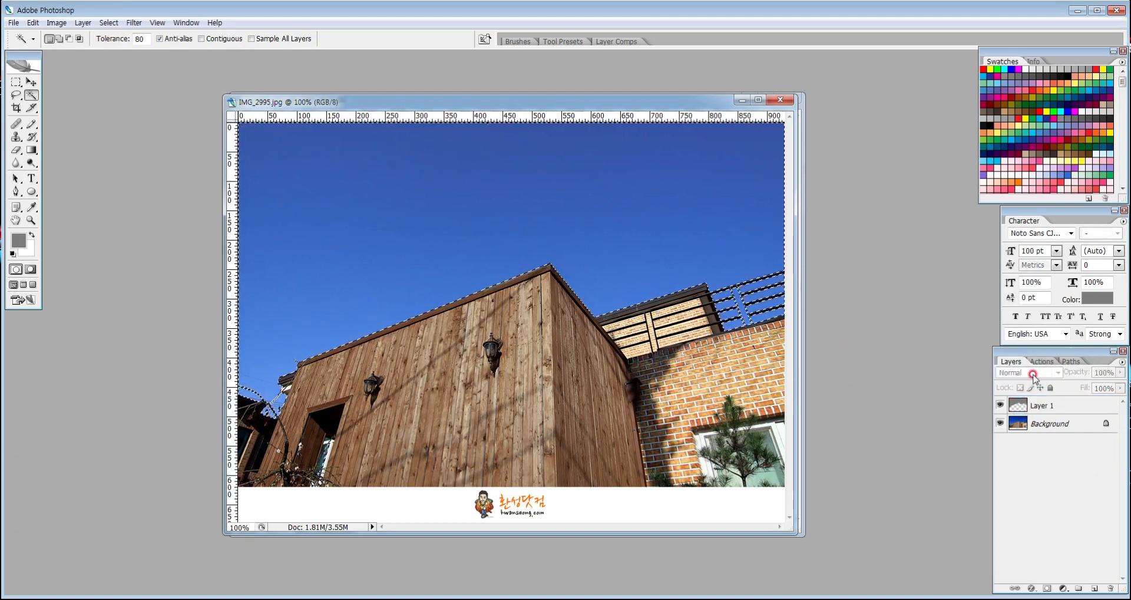
pyautogui.click(1033, 405)
pyautogui.click(1036, 375)
pyautogui.click(1019, 383)
pyautogui.click(1052, 456)
pyautogui.click(1038, 407)
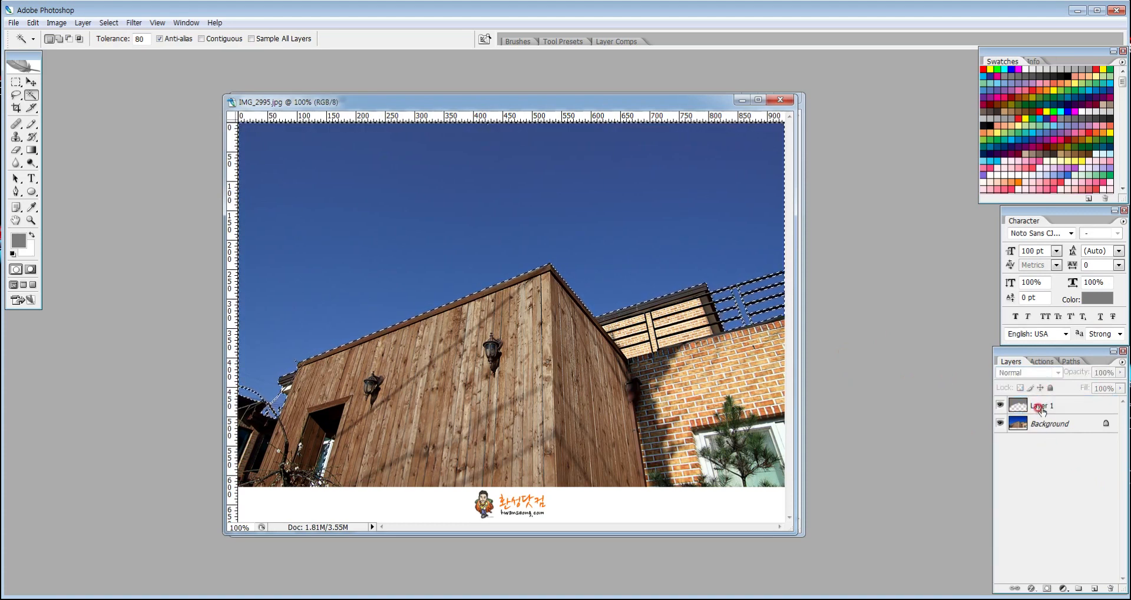
pyautogui.click(1120, 373)
pyautogui.moveTo(1098, 390); pyautogui.dragTo(1121, 385)
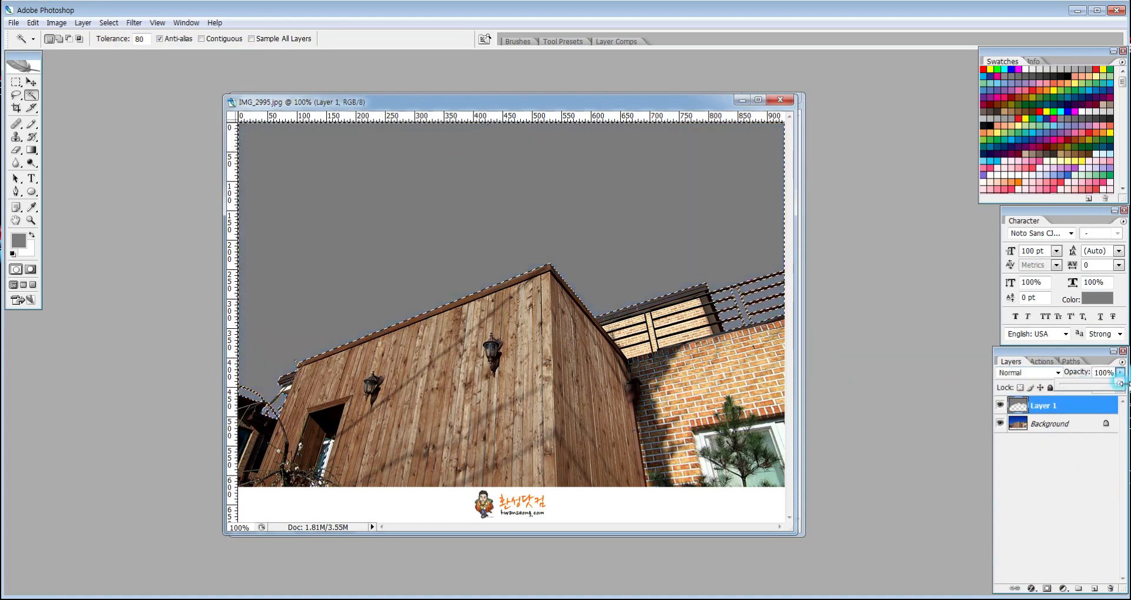
# Clear the sky selection, keep Layer 1 at 100% opacity, and hide that layer
pyautogui.click(1054, 423)
pyautogui.click(554, 277)
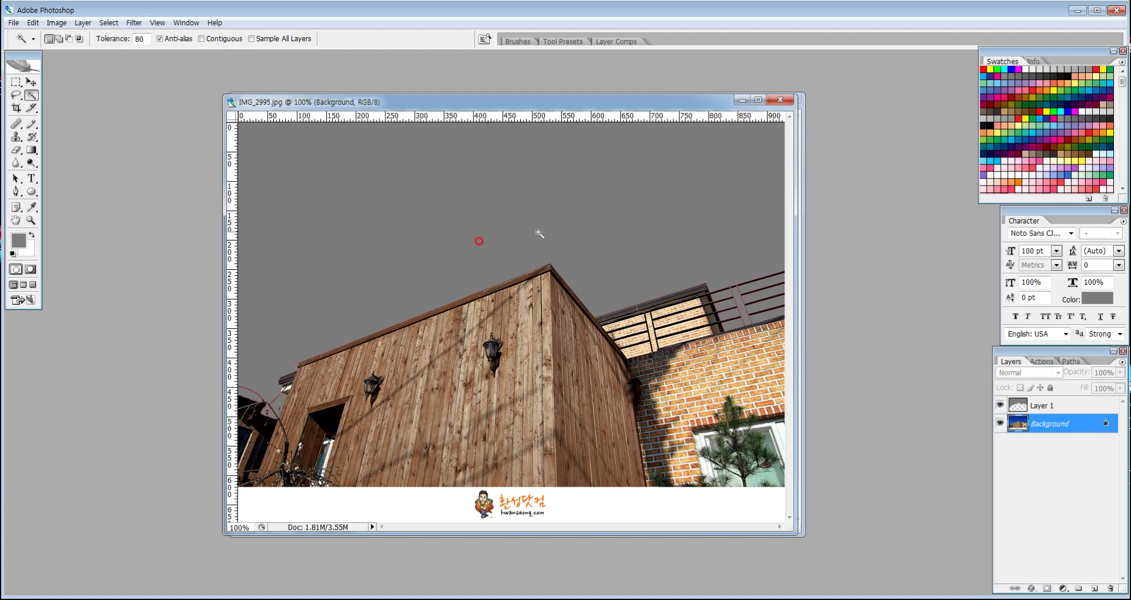
pyautogui.click(1069, 408)
pyautogui.click(1120, 372)
pyautogui.moveTo(1119, 384)
pyautogui.mouseDown()
pyautogui.moveTo(1060, 388)
pyautogui.moveTo(1124, 389)
pyautogui.mouseUp()
pyautogui.click(1062, 449)
pyautogui.click(1052, 425)
pyautogui.click(1049, 408)
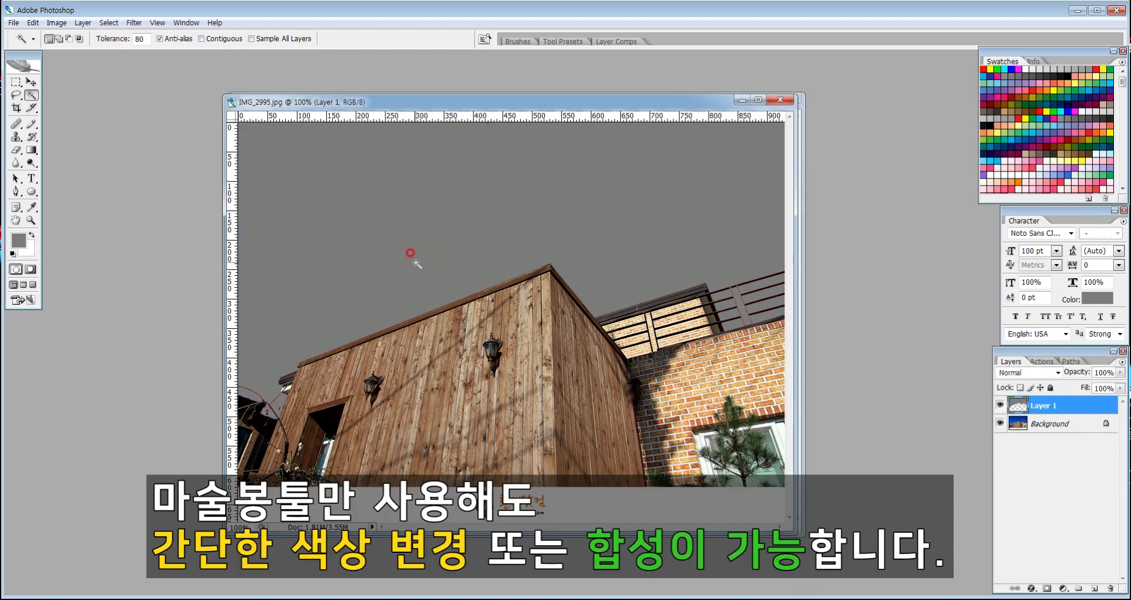
pyautogui.click(1000, 404)
# Try two wide rectangular marquee selections over the blue sky and clear them
pyautogui.click(18, 82)
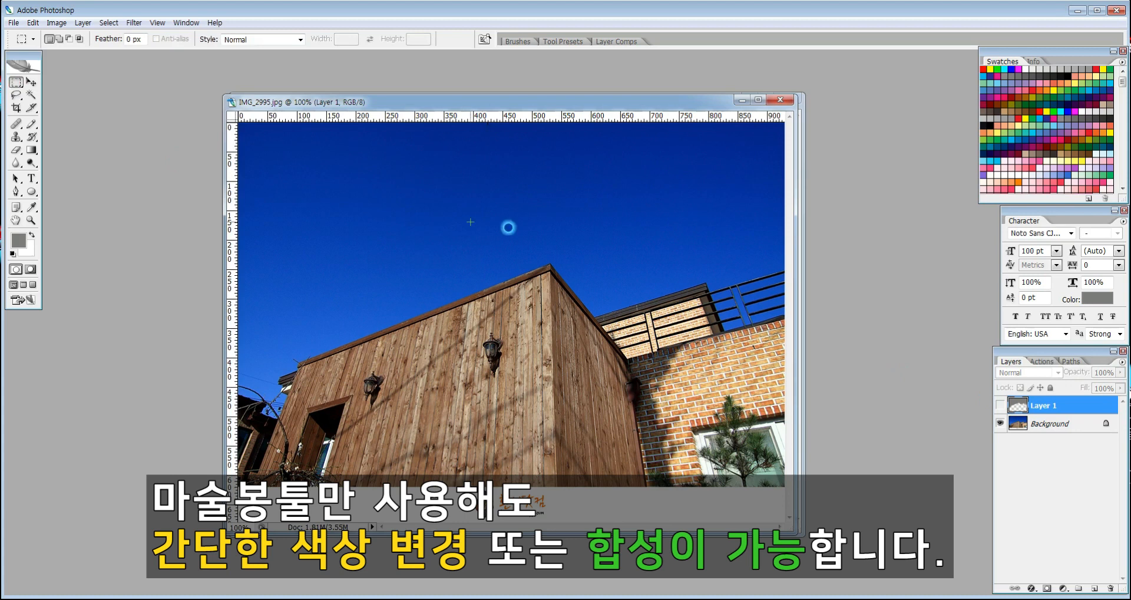
pyautogui.moveTo(338, 151); pyautogui.dragTo(740, 258)
pyautogui.moveTo(290, 135); pyautogui.dragTo(714, 250)
pyautogui.click(686, 268)
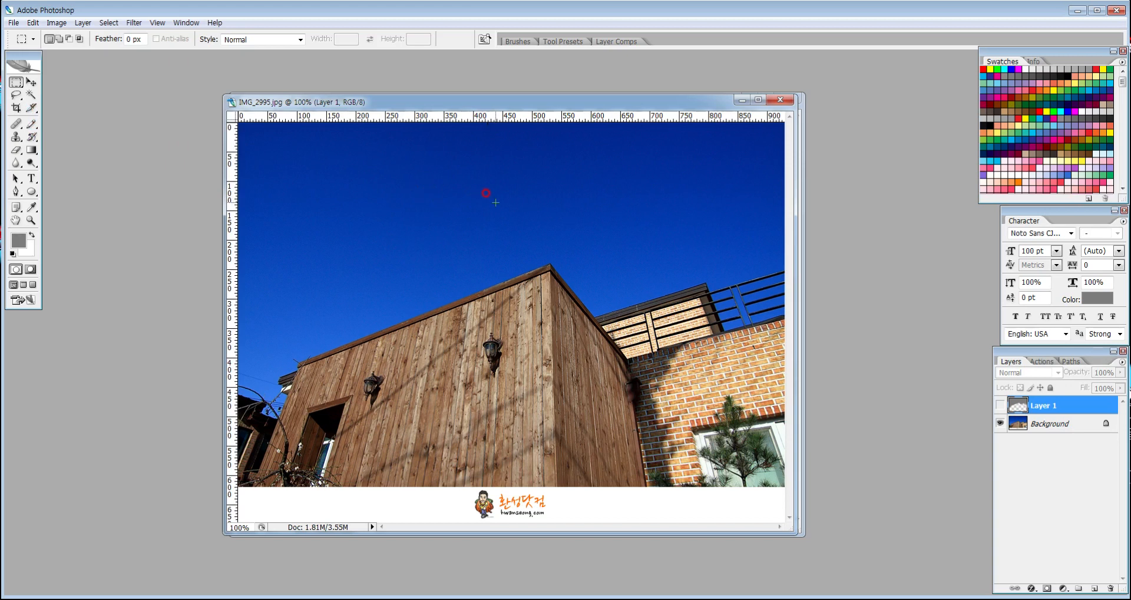
# Toggle Layer 1's visibility to compare the gray sky with the original blue sky
pyautogui.click(999, 404)
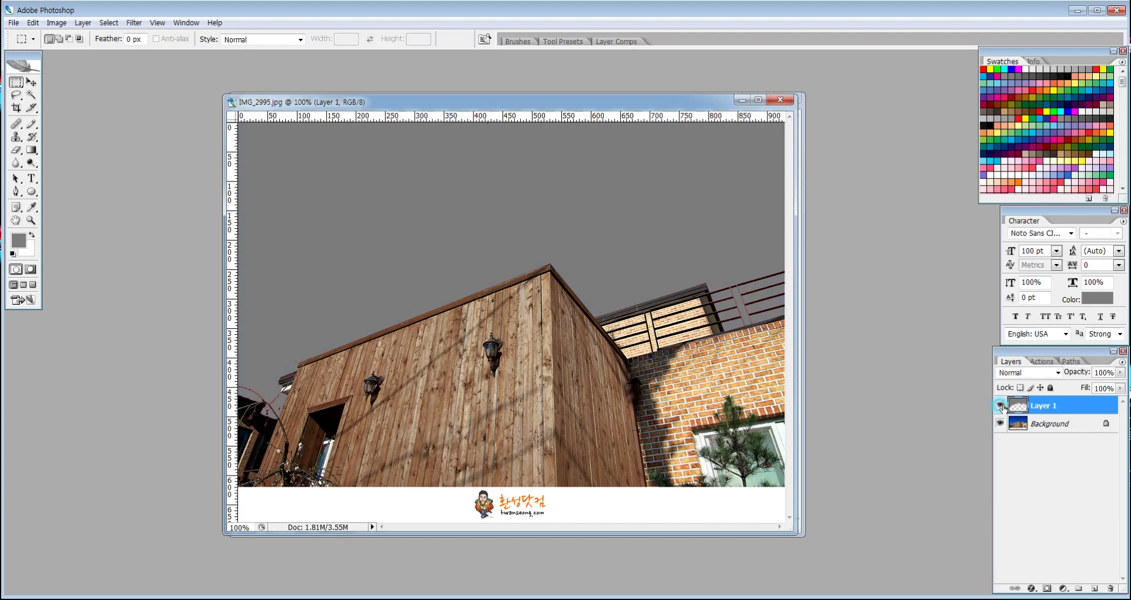
pyautogui.click(1000, 405)
pyautogui.click(999, 404)
# Move the IMG_2995.jpg window lower and bring the sample copy document to the front
pyautogui.moveTo(684, 105); pyautogui.dragTo(698, 159)
pyautogui.click(693, 131)
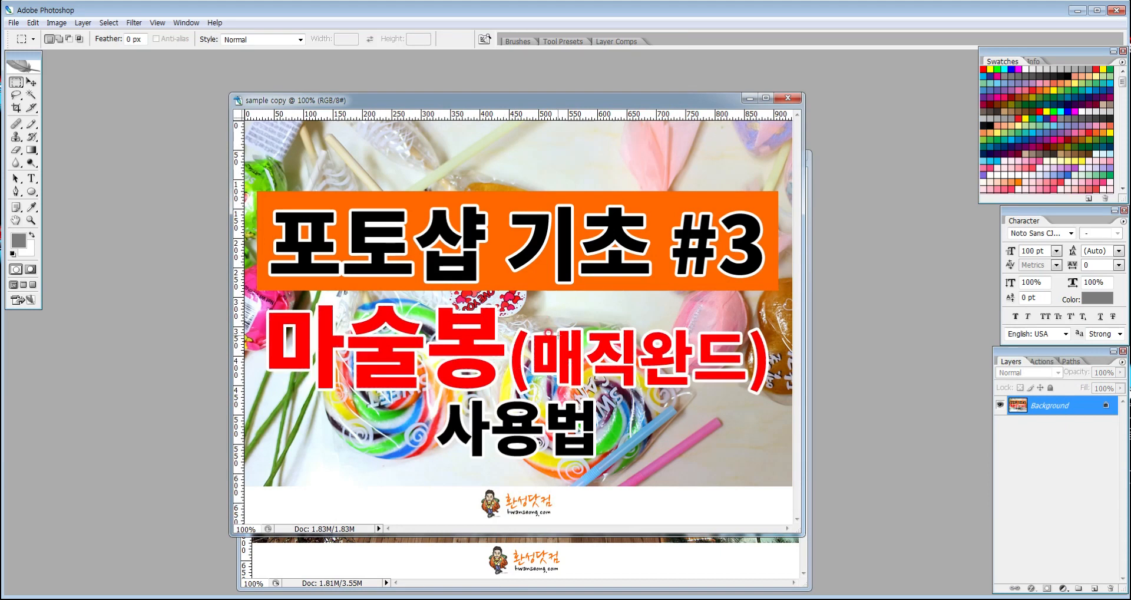
pyautogui.click(501, 263)
# Select all the black lettering with the Magic Wand, using Tolerance 0 with Contiguous off
pyautogui.click(33, 95)
pyautogui.click(32, 95)
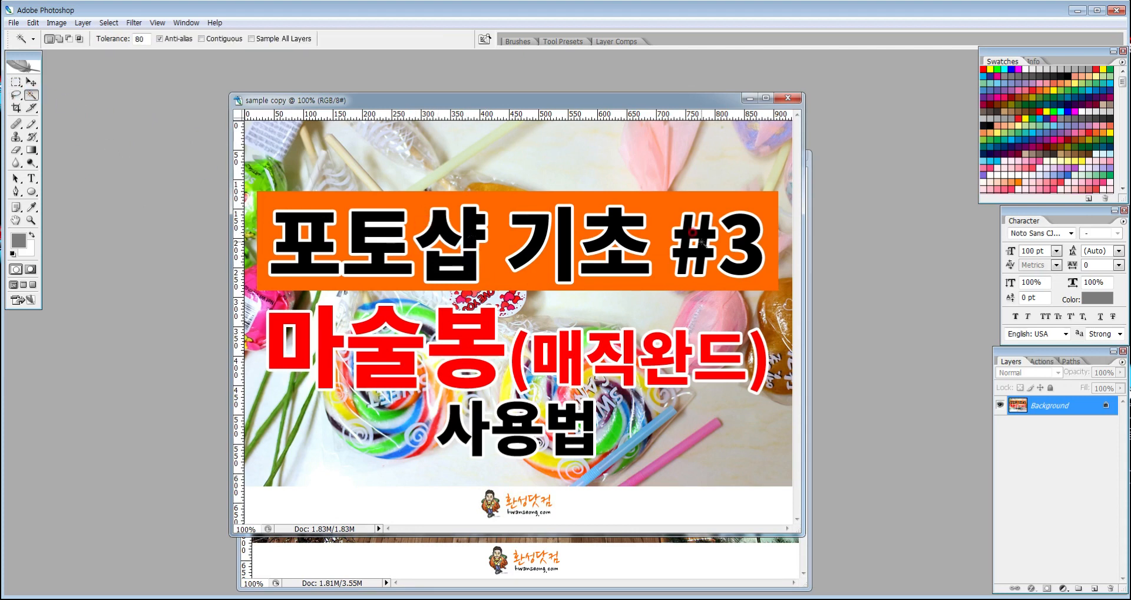
pyautogui.click(439, 229)
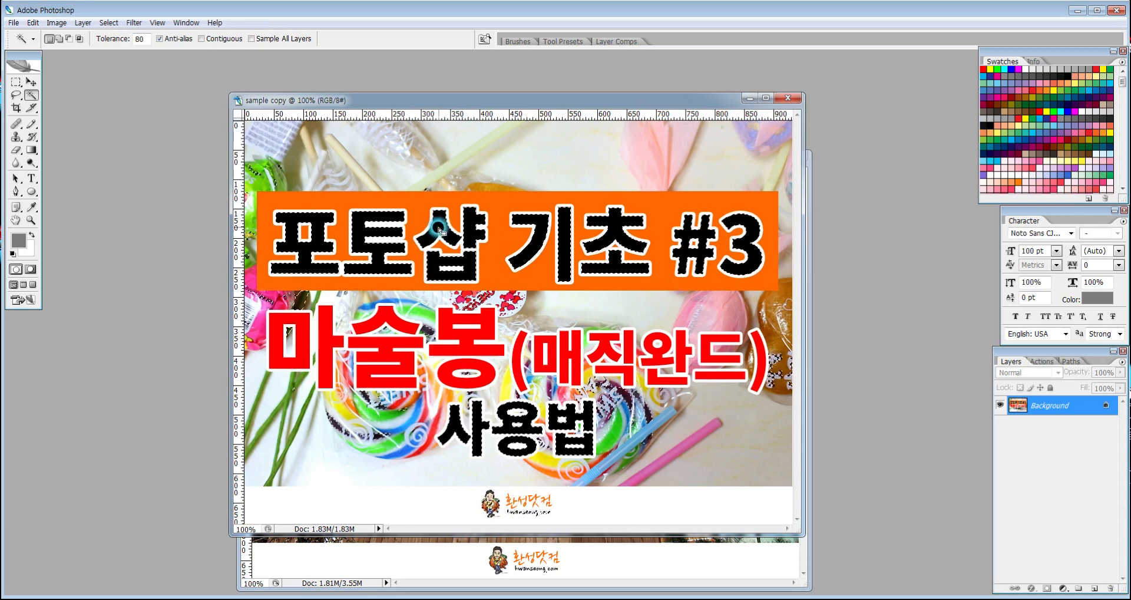
pyautogui.click(140, 39)
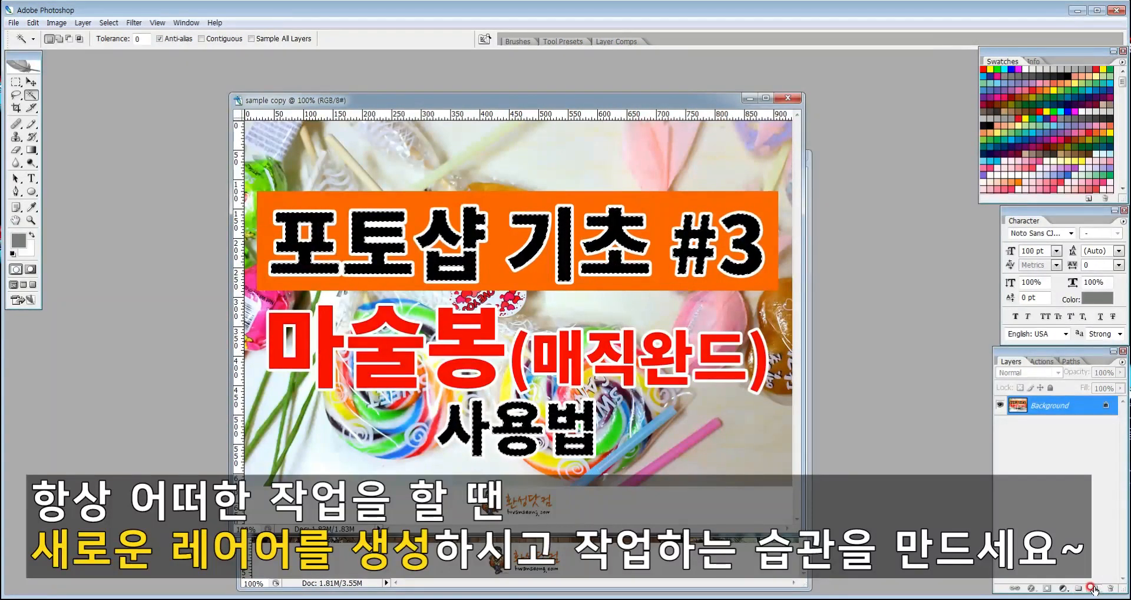
# Add a new layer above the Background and set the foreground color to bright yellow, f5fe00
pyautogui.click(1093, 588)
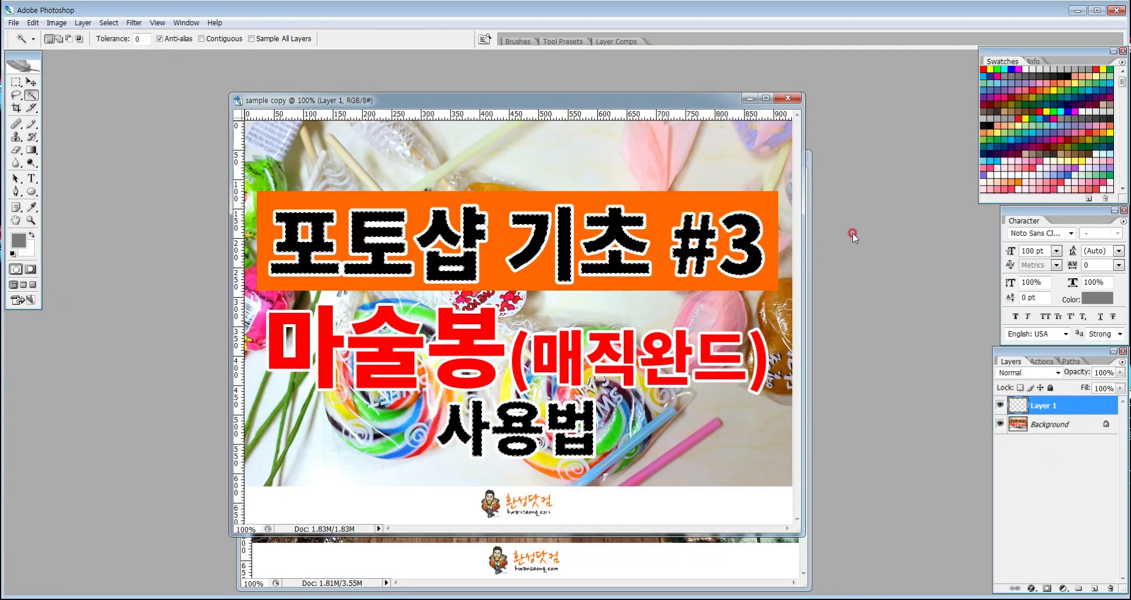
pyautogui.click(990, 69)
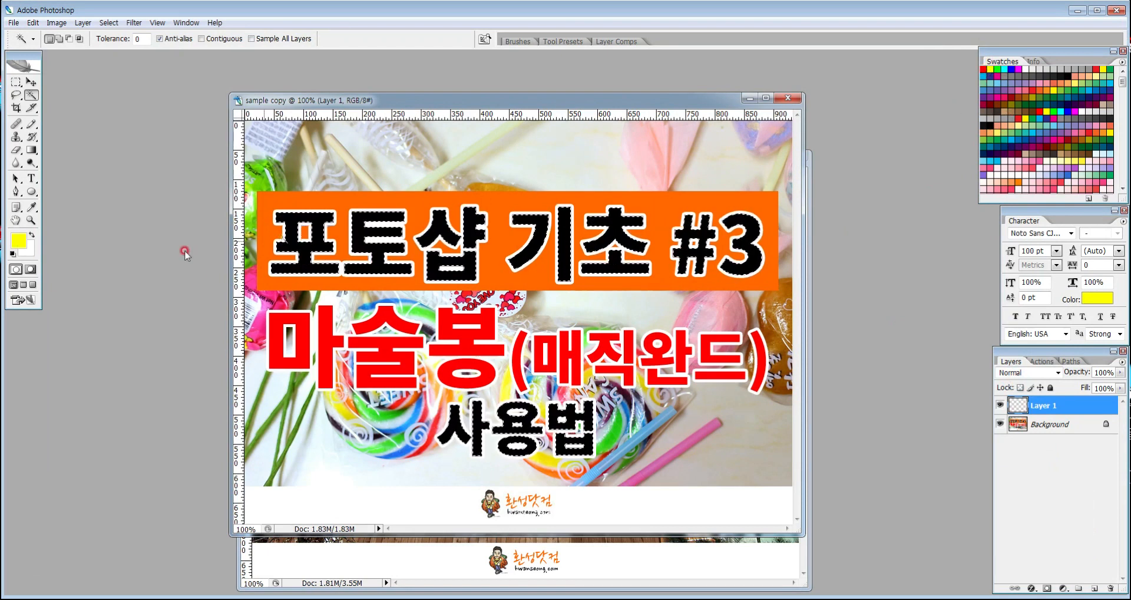
pyautogui.click(22, 239)
pyautogui.moveTo(367, 329)
pyautogui.mouseDown()
pyautogui.moveTo(371, 360)
pyautogui.moveTo(371, 346)
pyautogui.mouseUp()
pyautogui.moveTo(293, 224); pyautogui.dragTo(293, 210)
pyautogui.moveTo(323, 266); pyautogui.dragTo(365, 219)
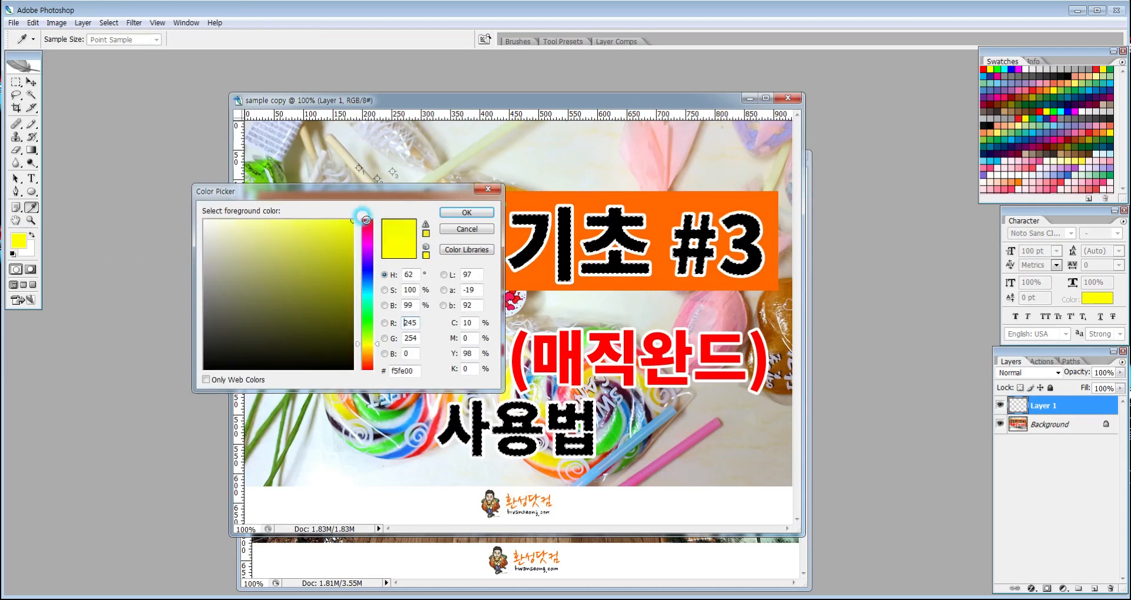
pyautogui.click(468, 213)
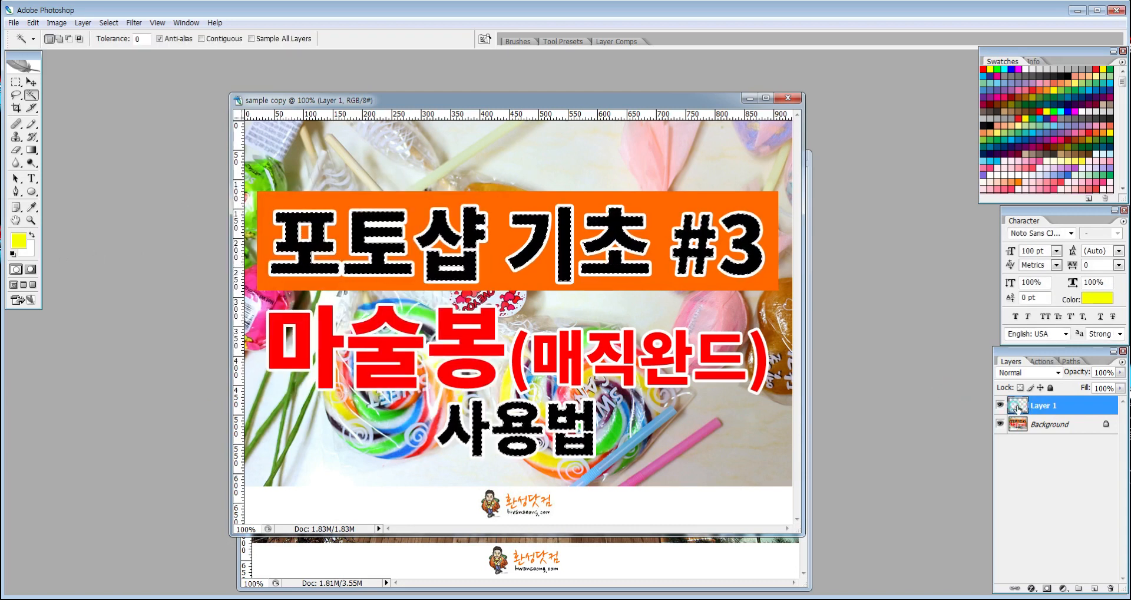
# Fill the selected lettering on Layer 1 with the foreground color in Normal mode at 100% opacity
pyautogui.click(33, 23)
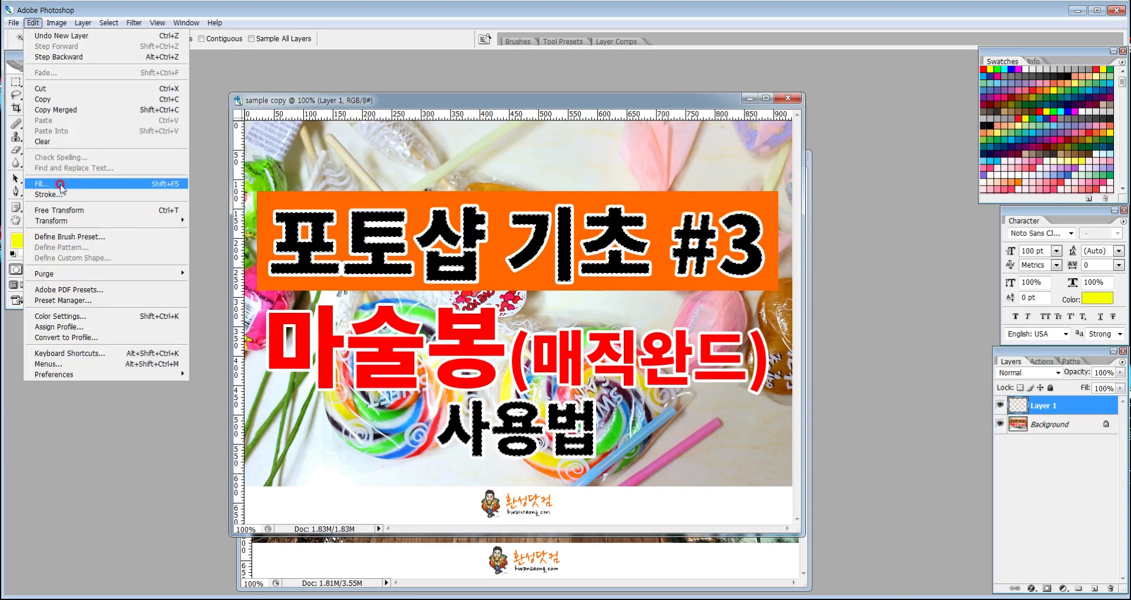
pyautogui.click(151, 196)
pyautogui.click(588, 246)
pyautogui.click(545, 217)
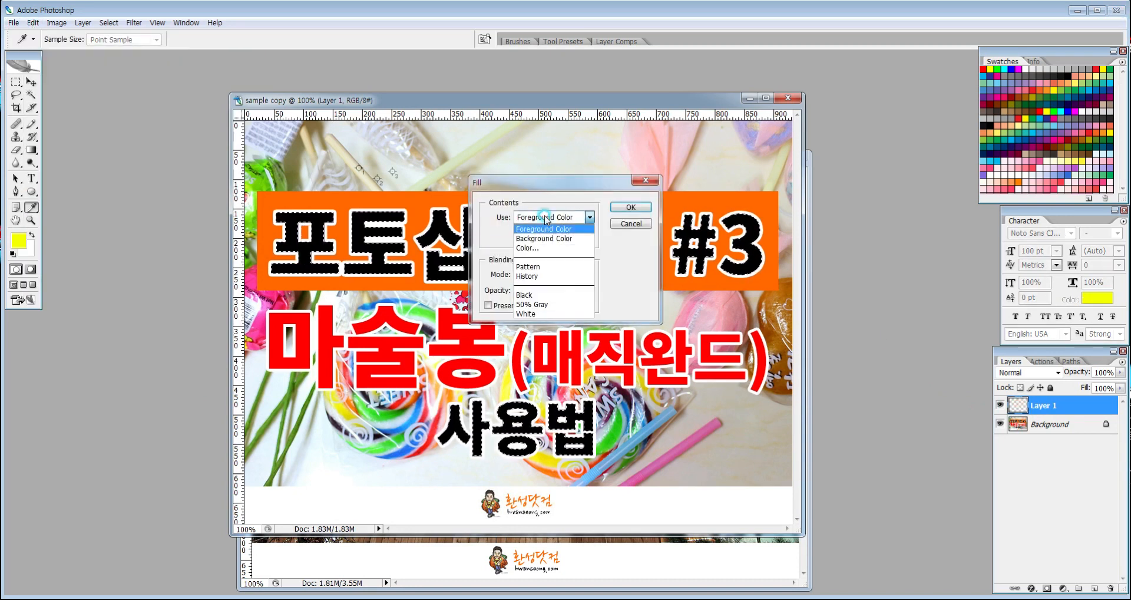
pyautogui.click(543, 229)
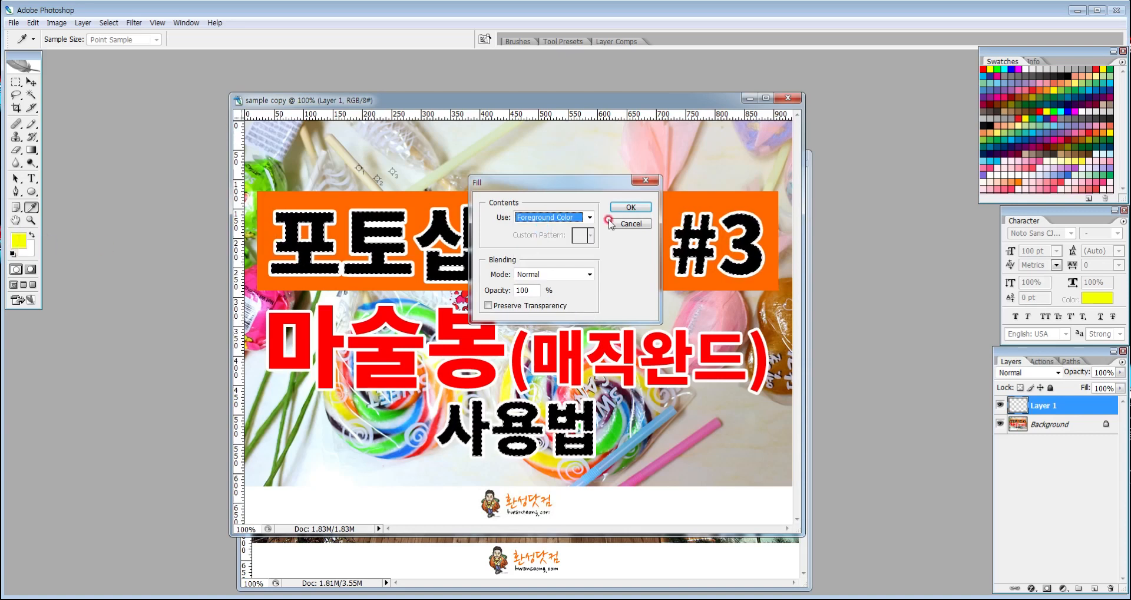
pyautogui.click(628, 209)
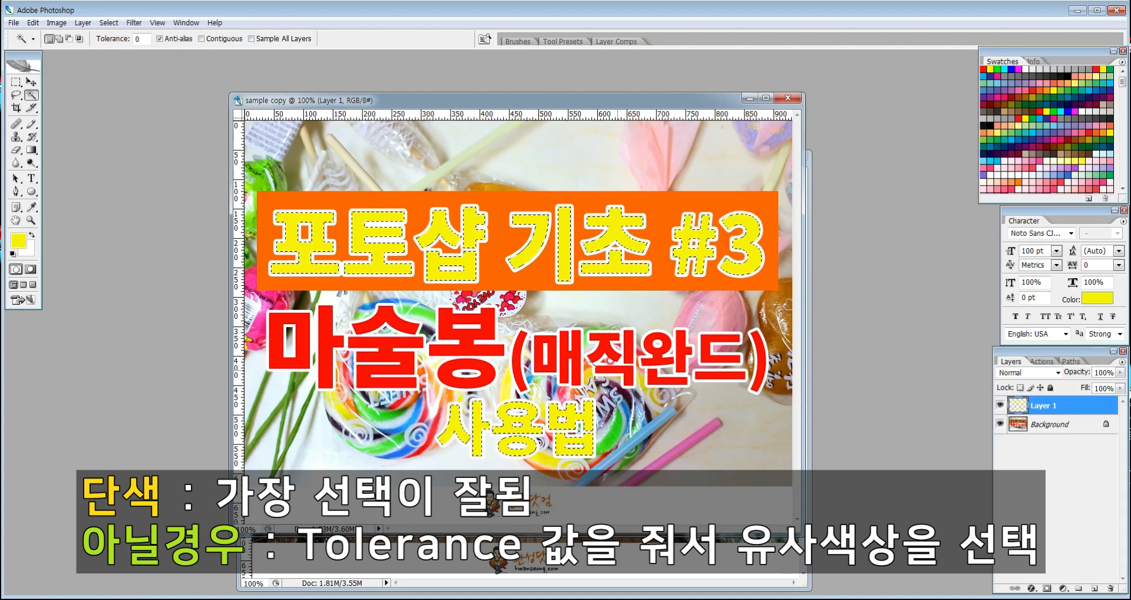
# Enable Contiguous at Tolerance 0 and select the yellow letter 포, then separate parts of the letter 샵, with the Magic Wand
pyautogui.click(138, 39)
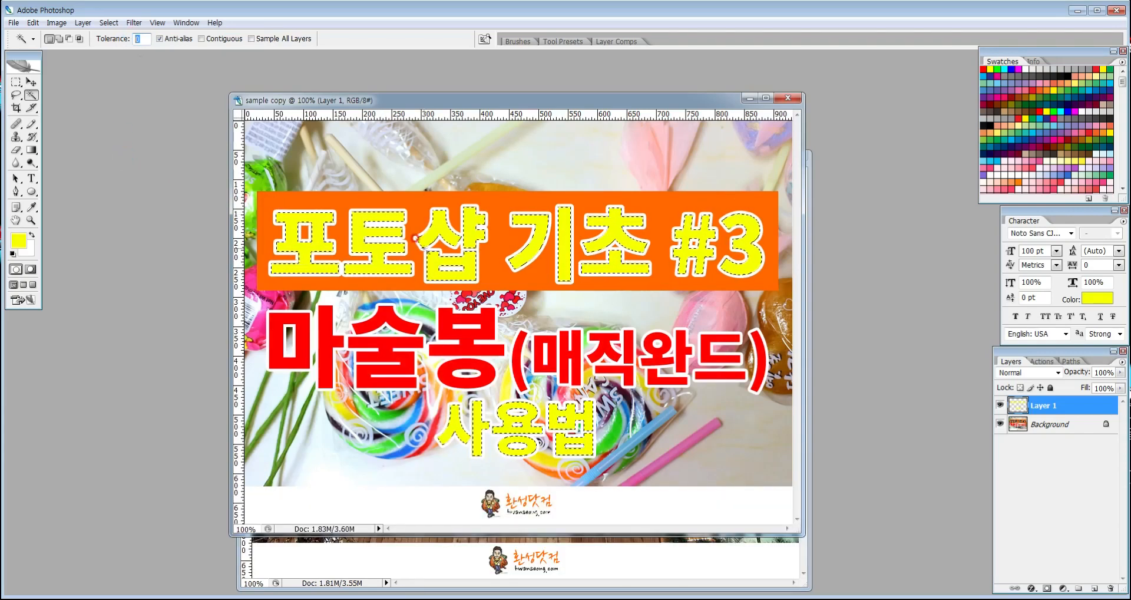
pyautogui.click(217, 38)
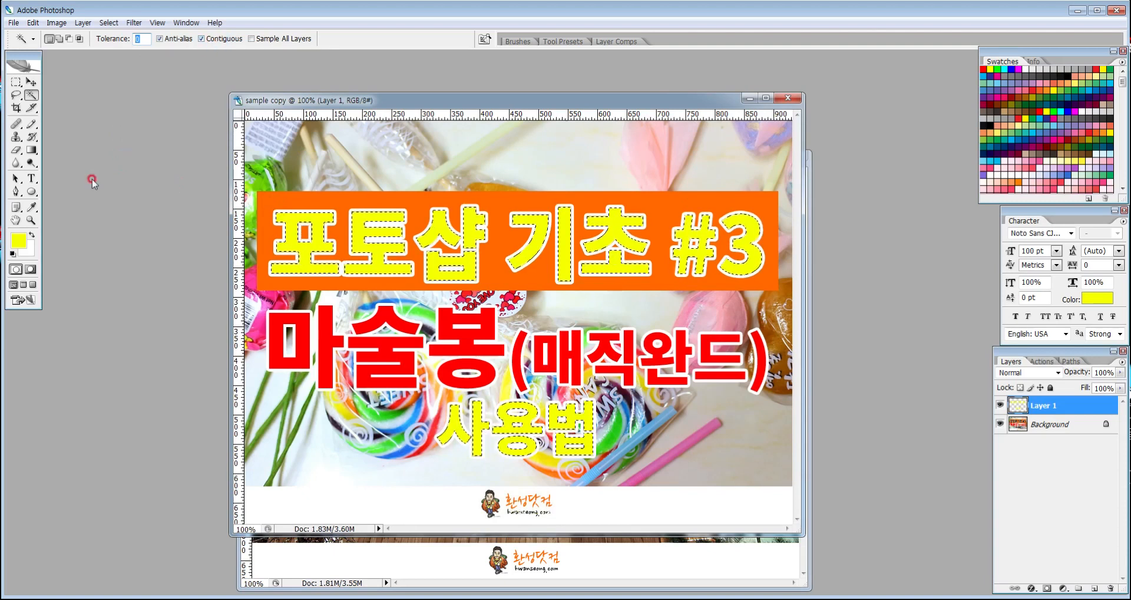
pyautogui.click(300, 227)
pyautogui.click(307, 228)
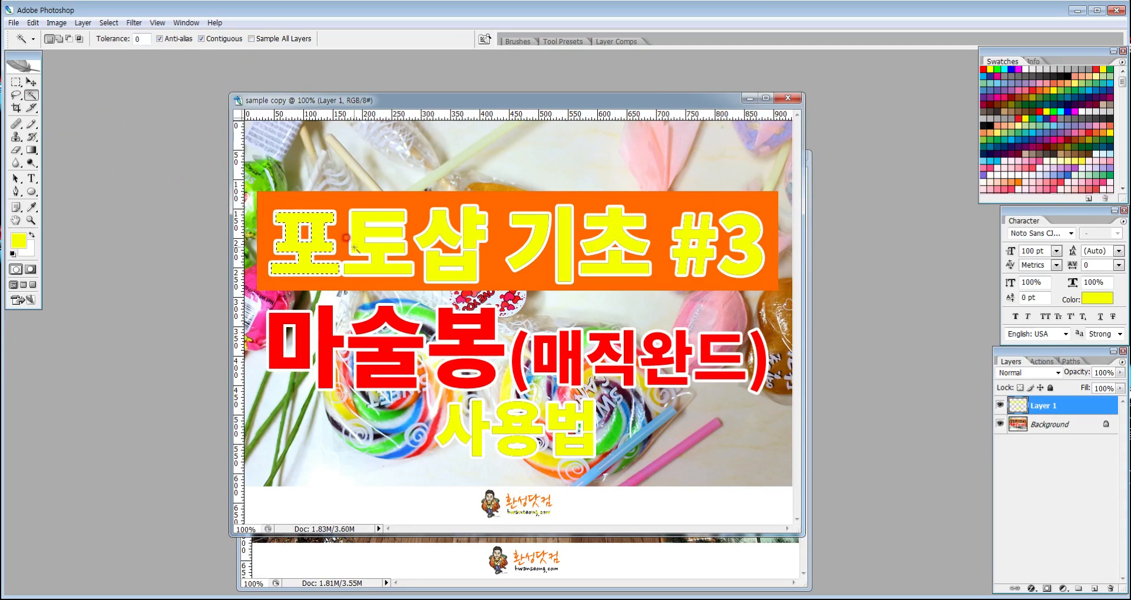
pyautogui.click(464, 256)
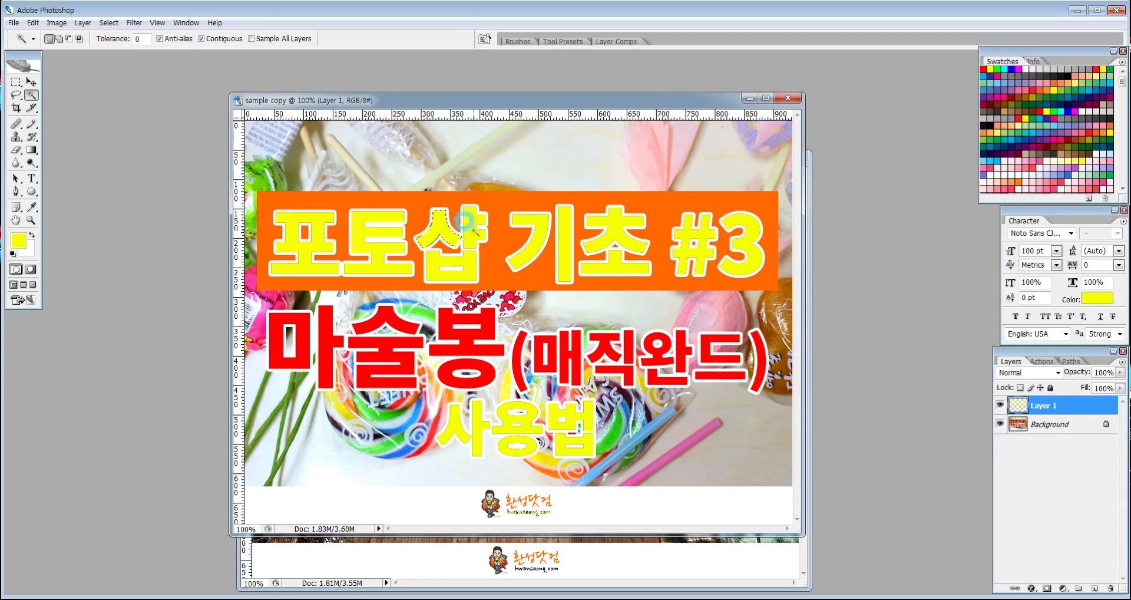
pyautogui.click(451, 270)
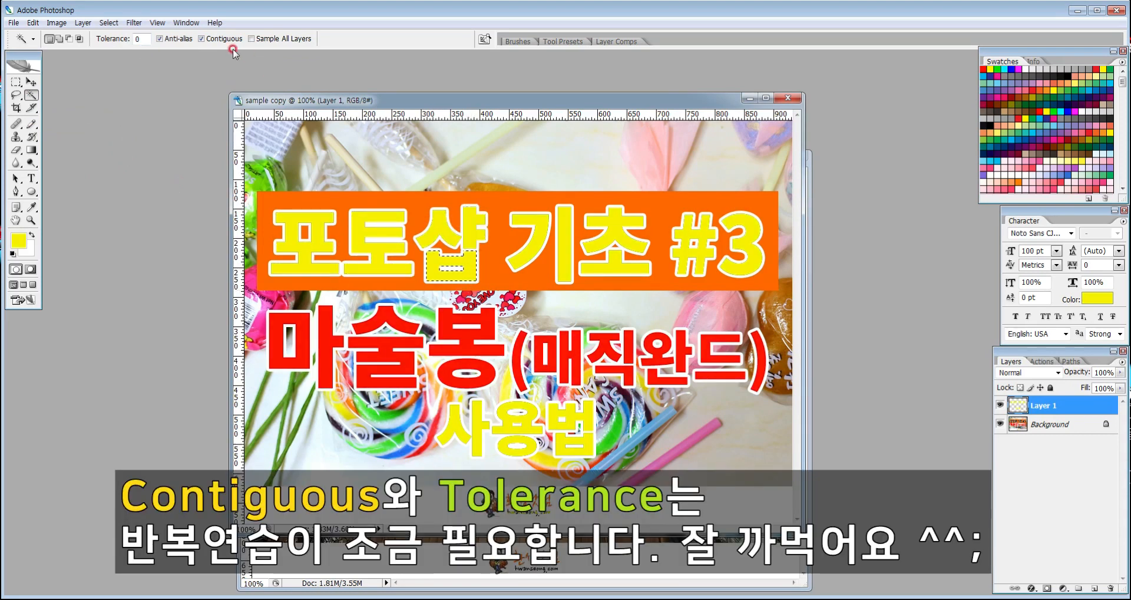
pyautogui.click(122, 39)
pyautogui.click(374, 230)
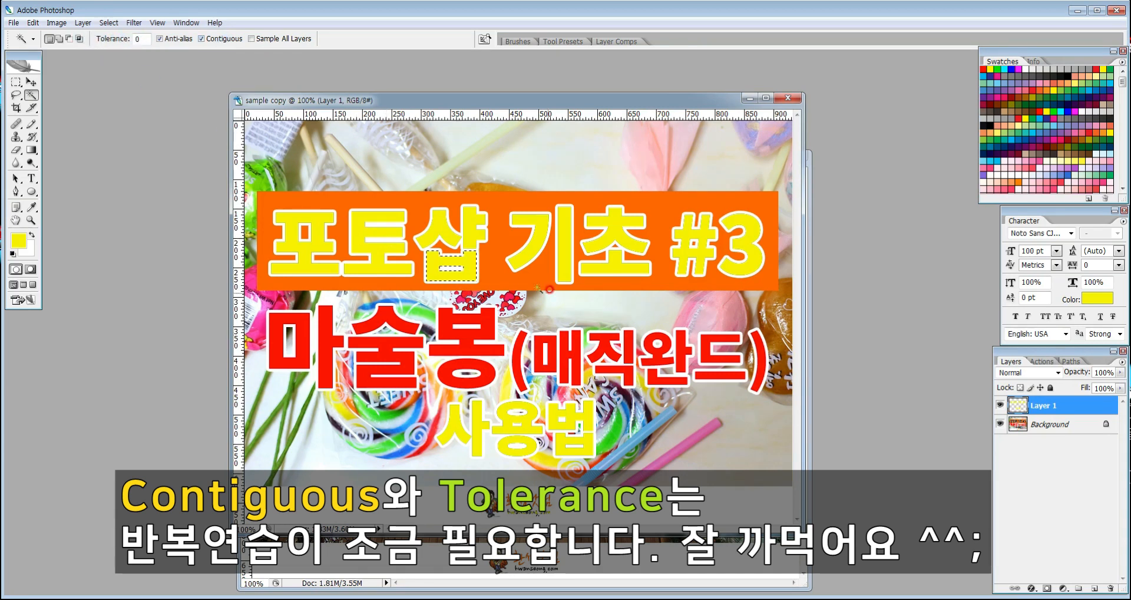